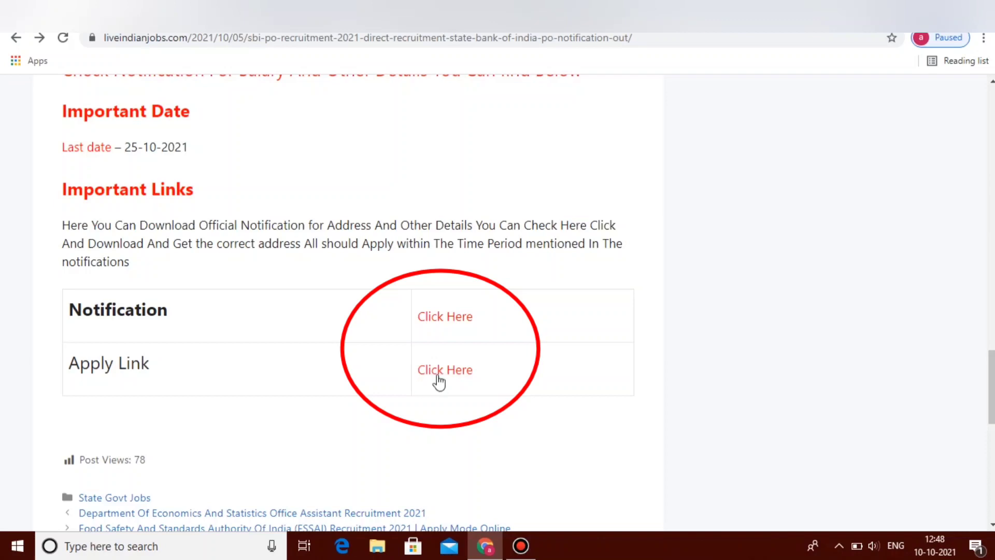
Step: Open the IBPS SBI PO registration portal through the advertisement's Apply Link
left_click(429, 374)
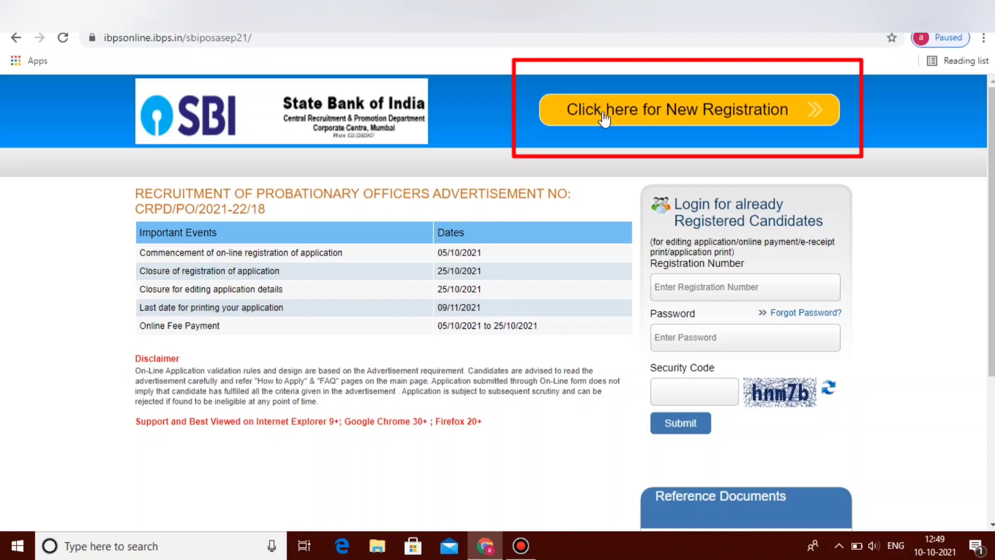
Step: Start a new registration, fill in the Basic Info form and choose gmail.com as the e-mail domain
left_click(718, 117)
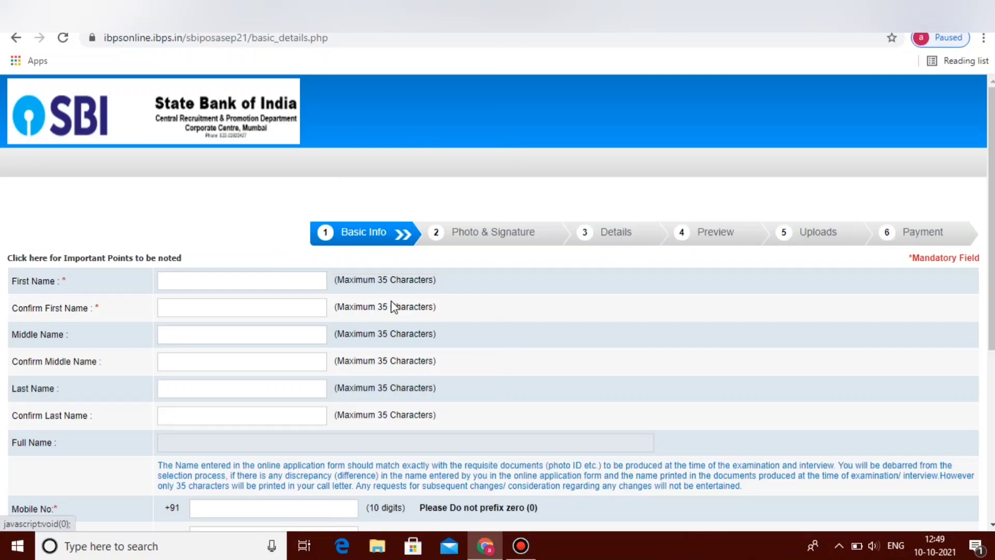
scroll(990, 218, "down", 1)
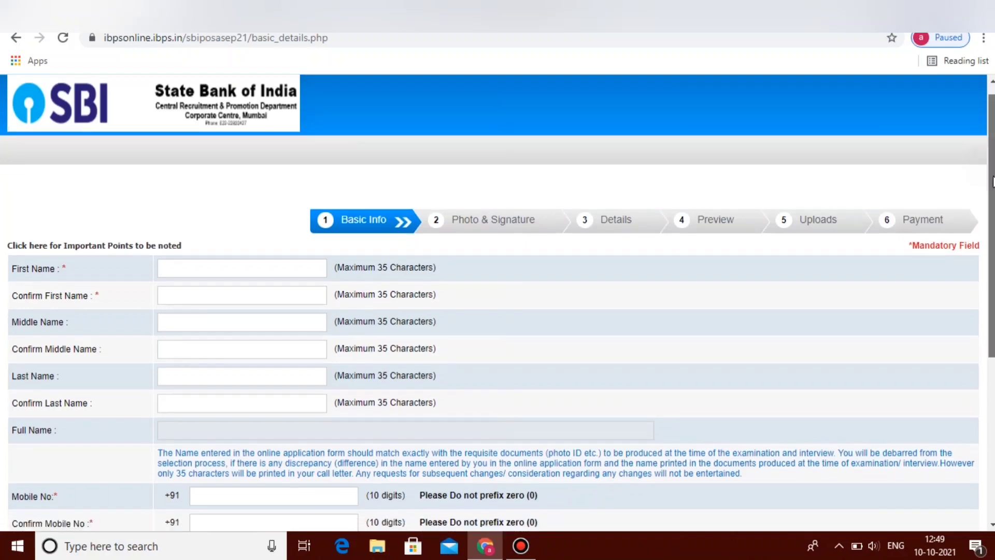
scroll(644, 171, "down", 2)
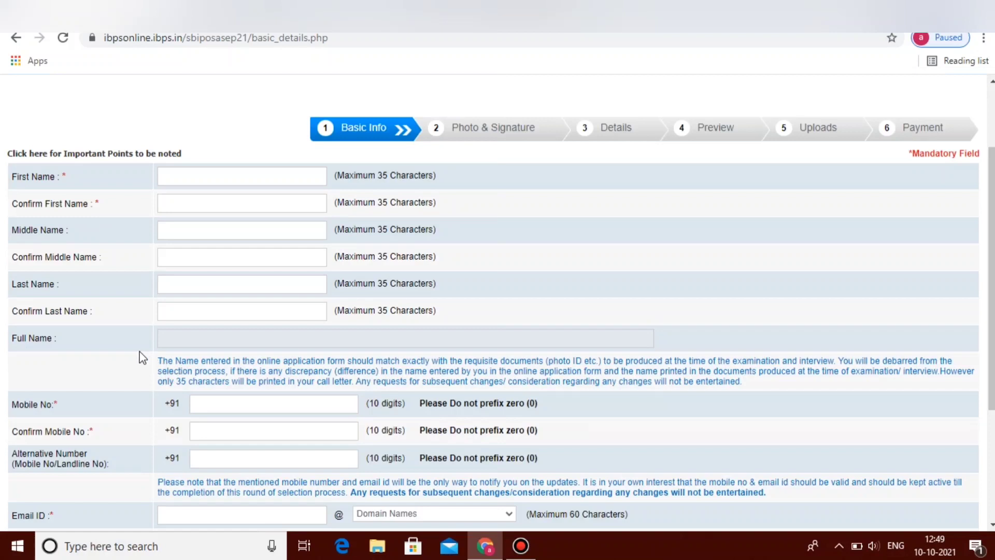
scroll(175, 207, "up", 1)
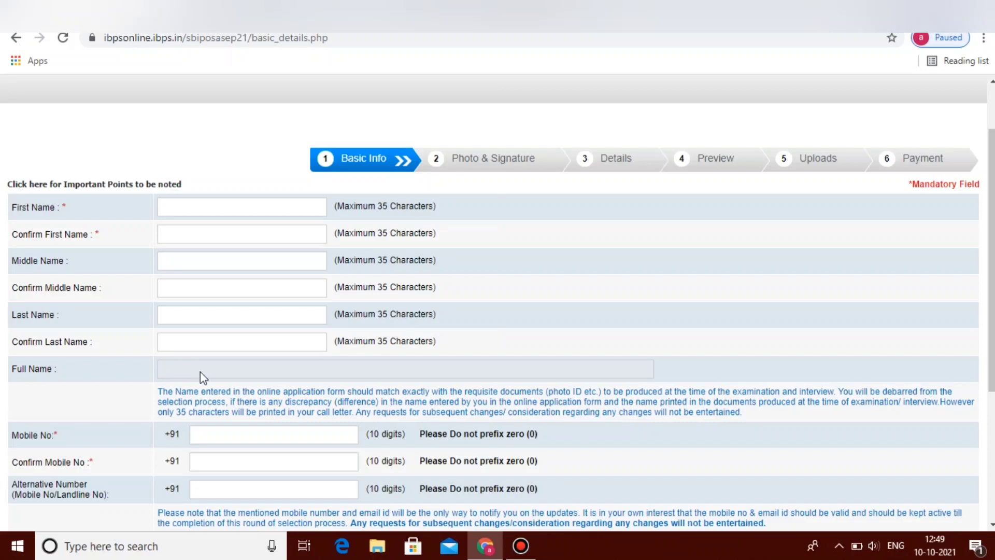
left_click_drag(992, 255, 992, 388)
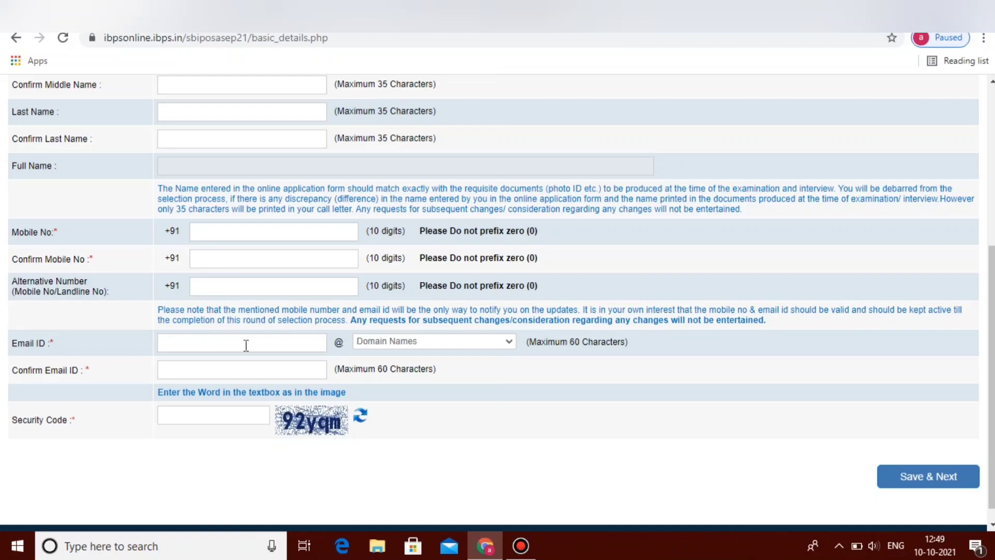
left_click(494, 344)
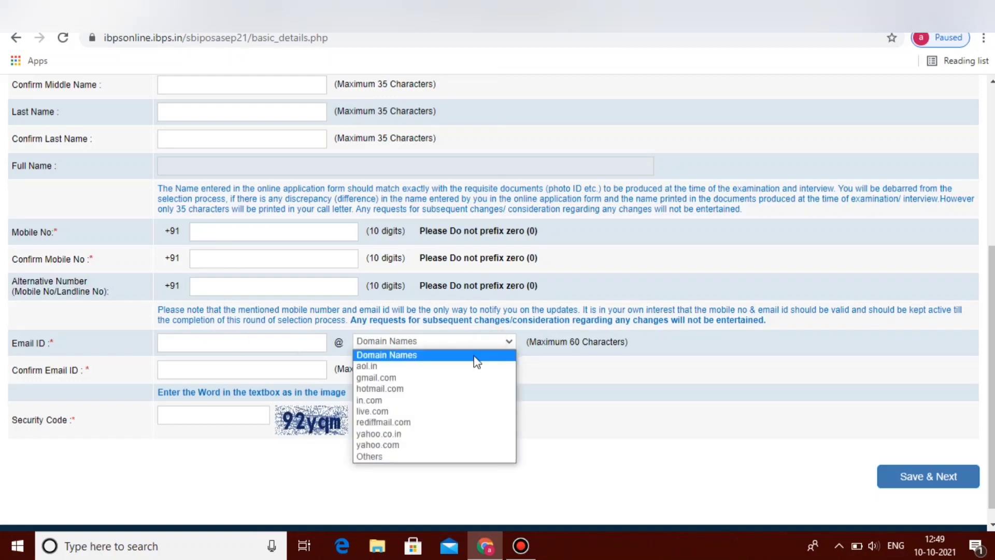
left_click(377, 378)
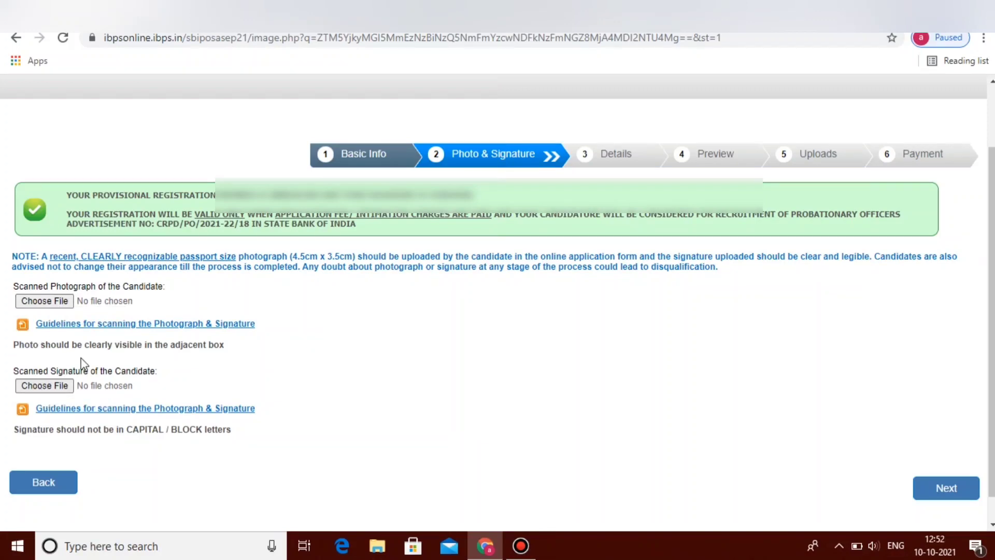
Step: Read through the photograph and signature scanning guidelines PDF, then close it
left_click(122, 327)
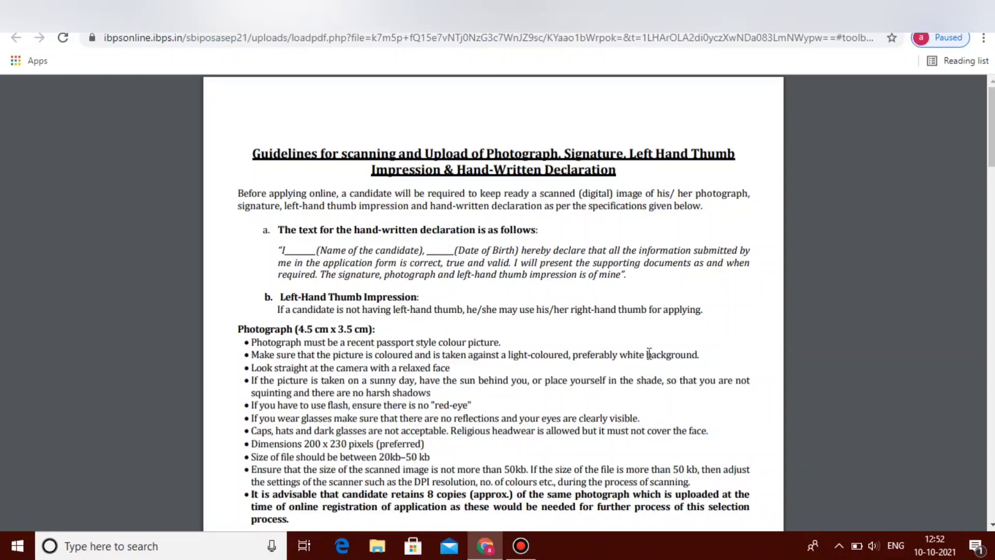
left_click_drag(989, 156, 989, 180)
scroll(396, 290, "down", 3)
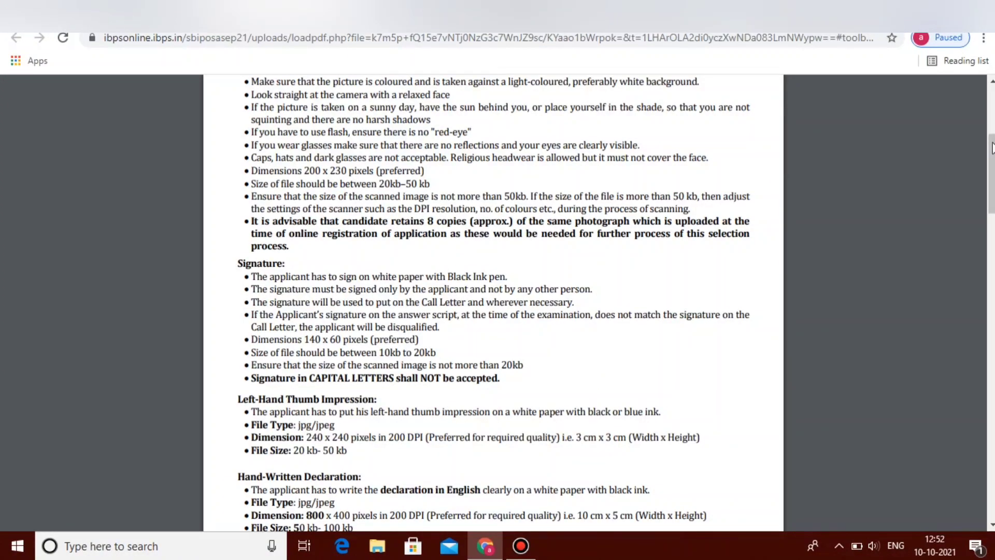
scroll(417, 294, "down", 4)
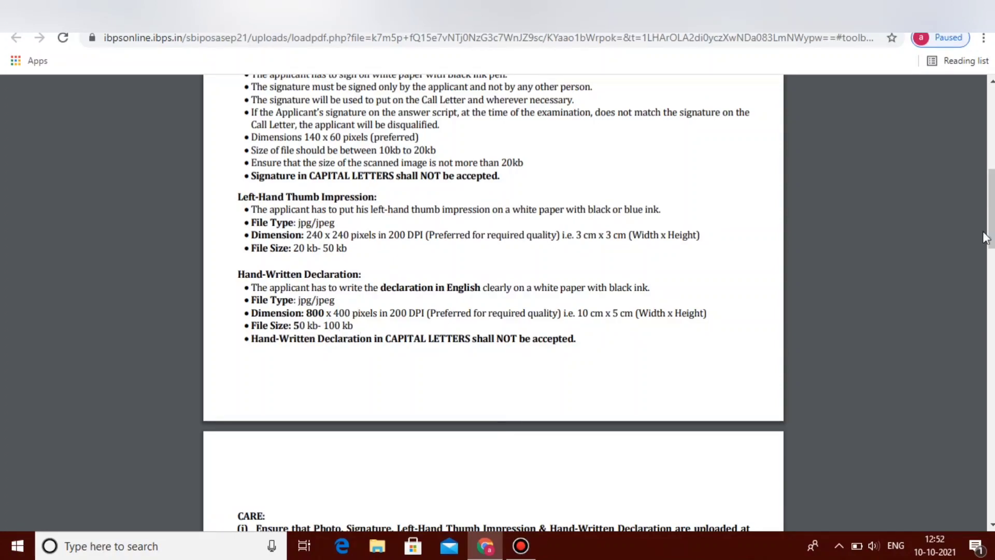
scroll(991, 207, "up", 9)
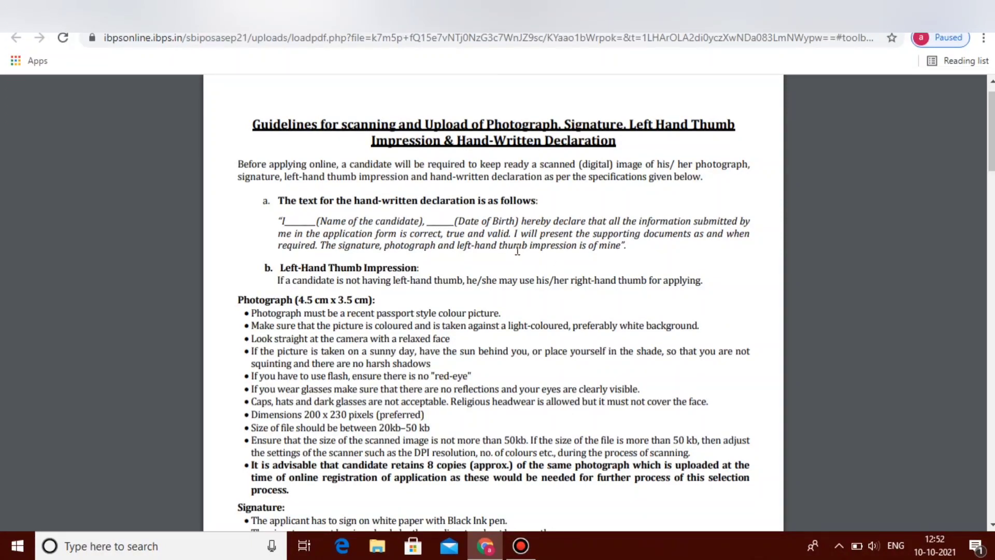
key("ctrl+w")
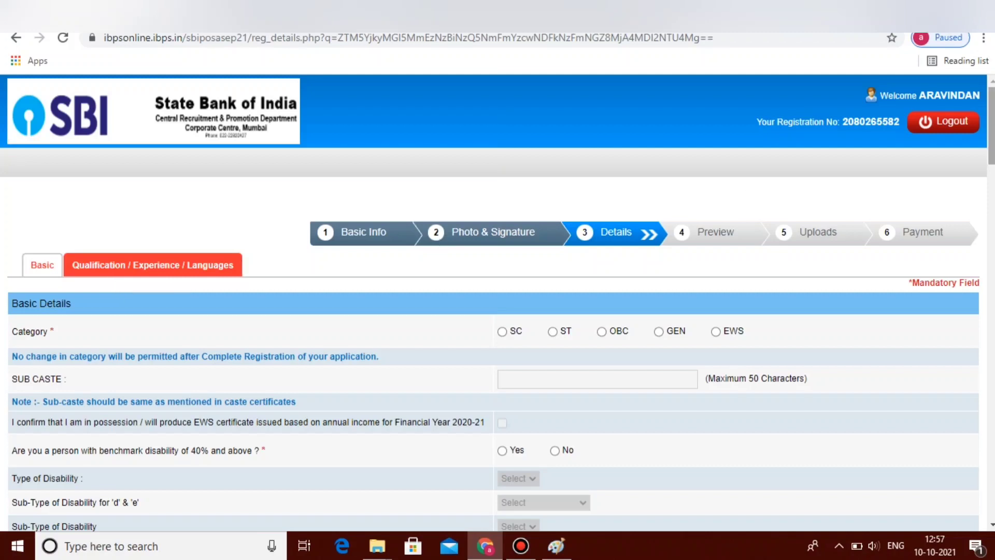
Step: Set the category to OBC, accept the category alert and start on the sub-caste field
scroll(498, 300, "down", 2)
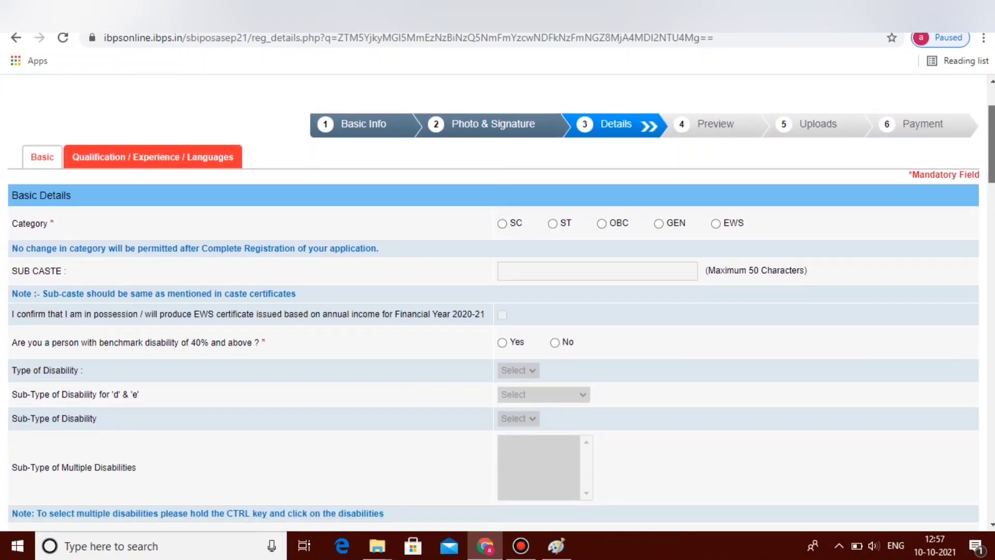
scroll(497, 300, "down", 2)
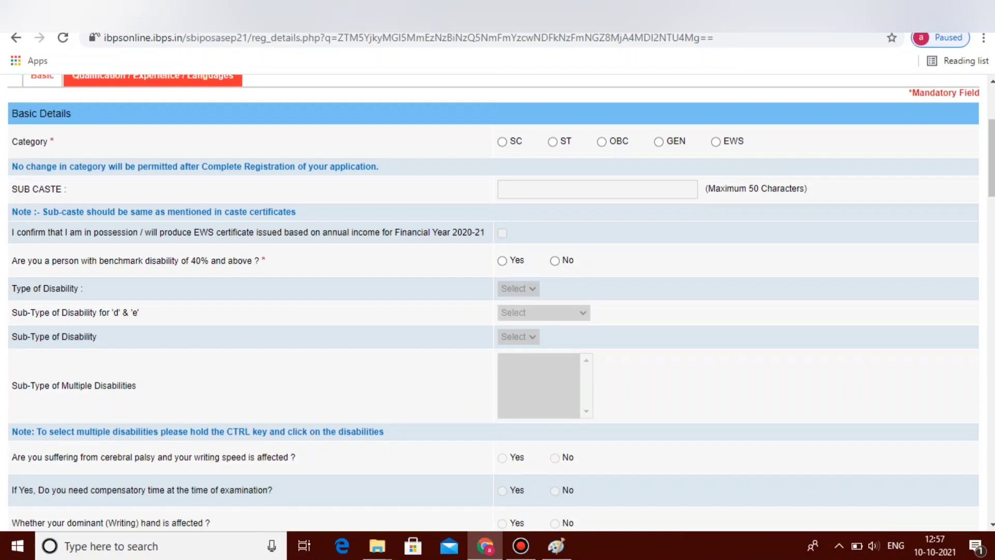
left_click(602, 144)
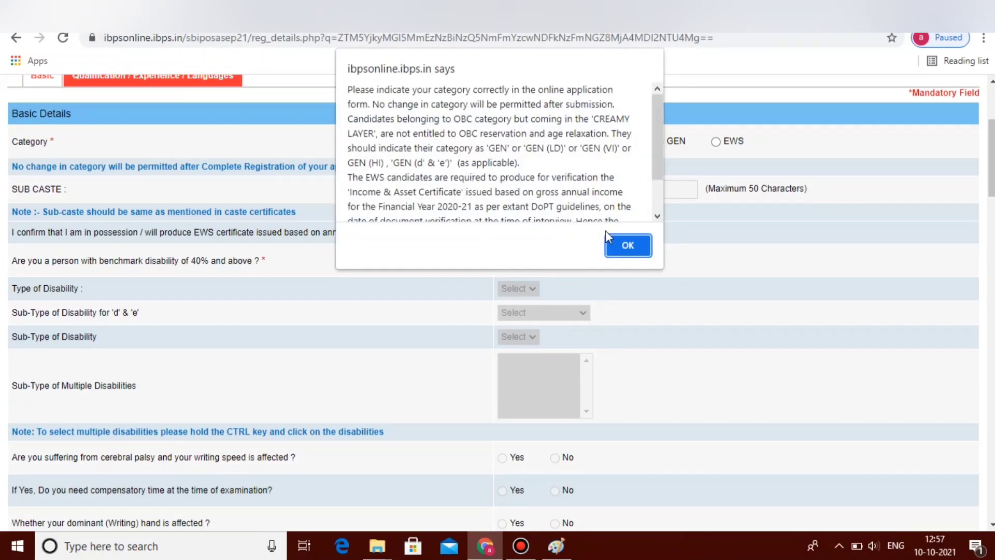
left_click(626, 247)
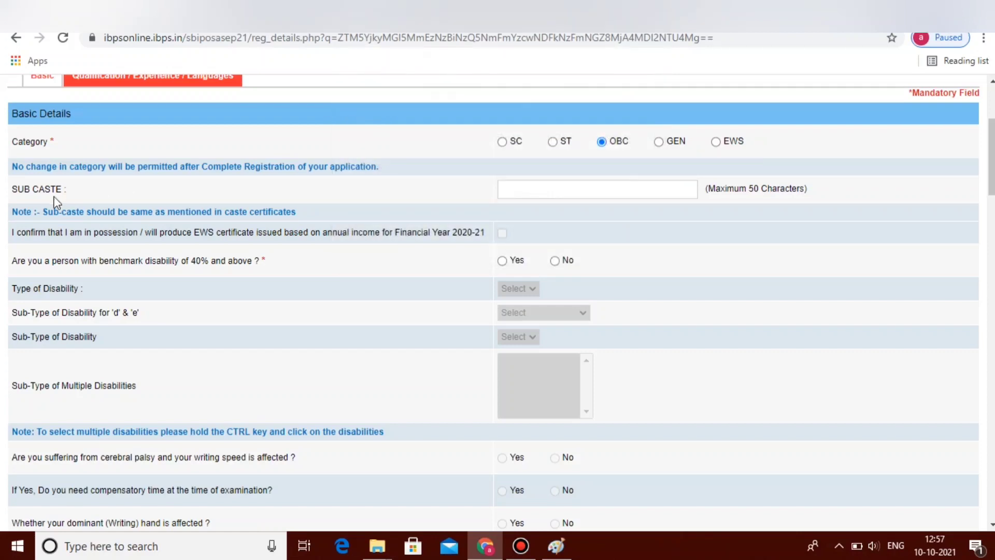
left_click(521, 190)
Step: Answer No to benchmark disability and set the religion to Hindu
left_click(555, 261)
left_click_drag(991, 156, 991, 177)
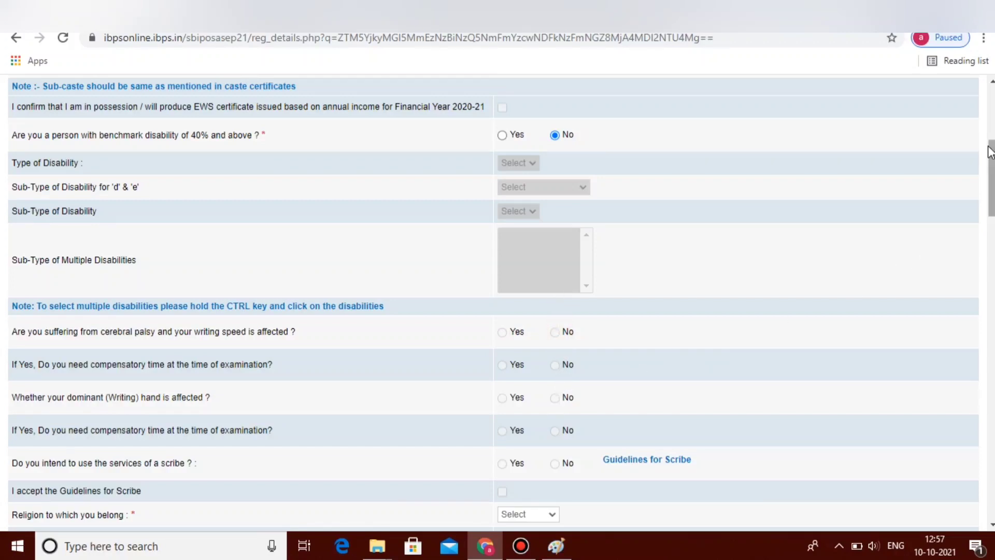
left_click_drag(989, 151, 990, 216)
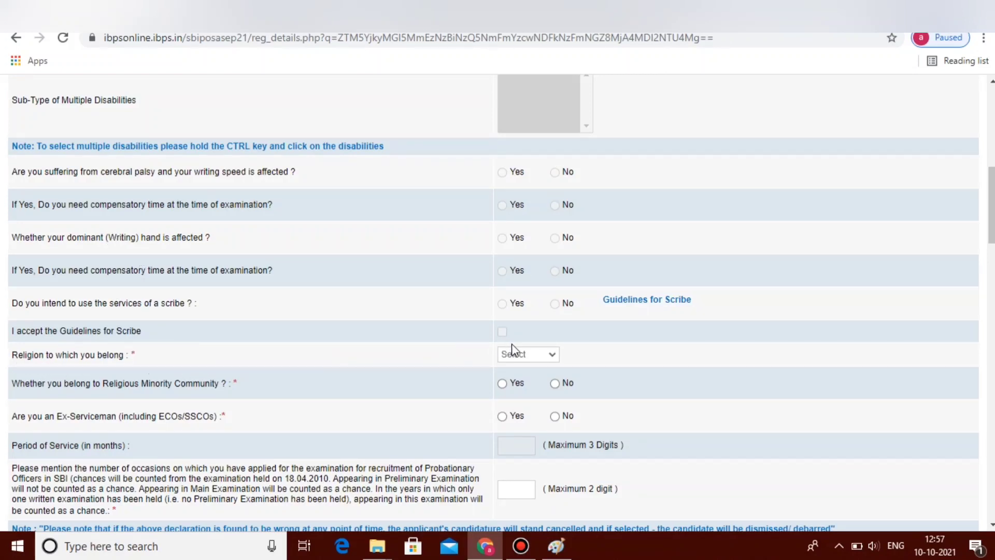
left_click(537, 355)
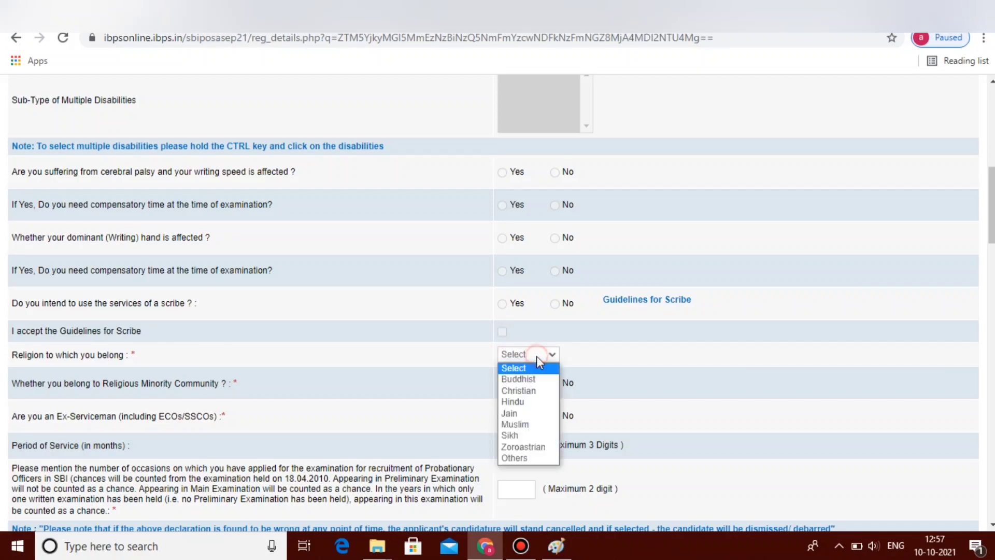
left_click(523, 402)
scroll(682, 215, "down", 4)
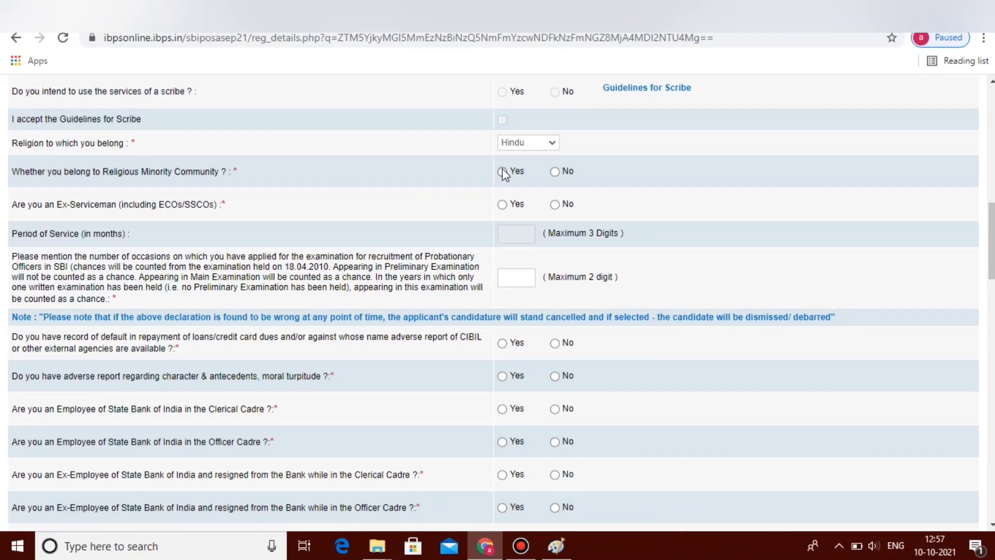
Step: Answer No to religious minority and ex-serviceman, and fill in previous attempts
left_click(554, 172)
left_click(554, 204)
left_click(516, 276)
left_click(989, 221)
left_click_drag(989, 221, 991, 259)
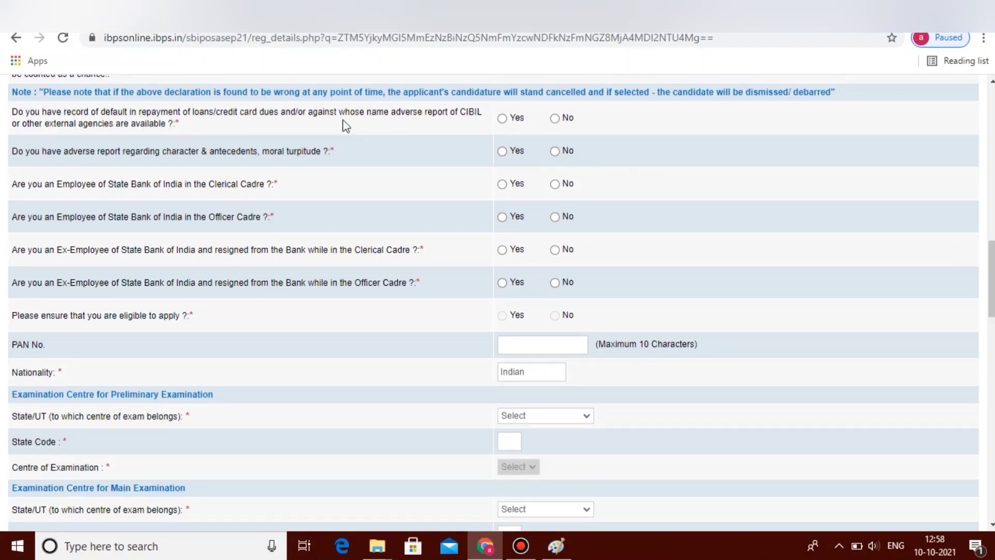
Step: Answer No to loan default, adverse report, and all SBI clerical/officer employment questions
left_click(554, 118)
left_click(554, 151)
left_click(553, 184)
left_click(554, 218)
left_click(554, 282)
Step: Enter the PAN number
left_click_drag(990, 280, 991, 300)
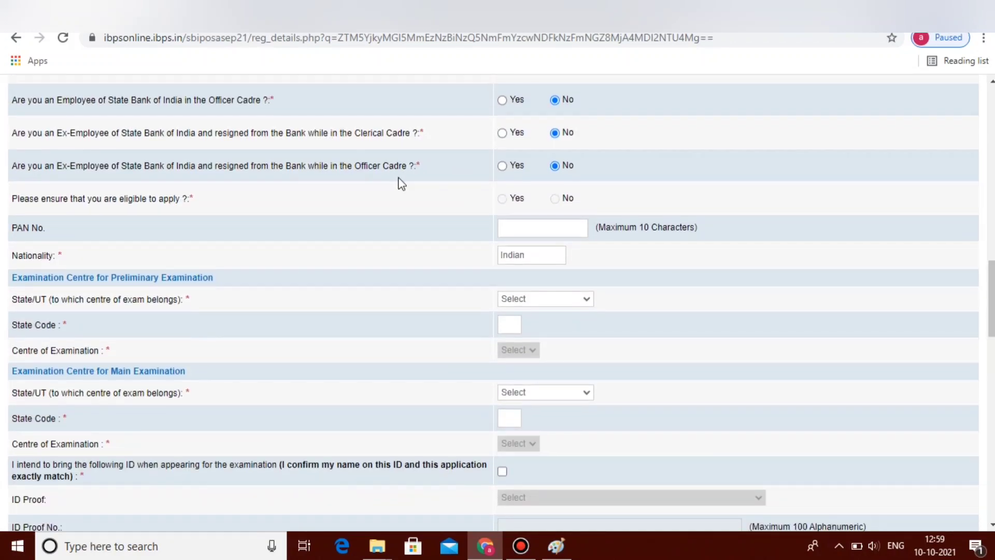
left_click(501, 200)
left_click(531, 228)
type("xxx")
Step: Set the preliminary exam state to Tamilnadu with Chennai as the centre
scroll(983, 275, "down", 2)
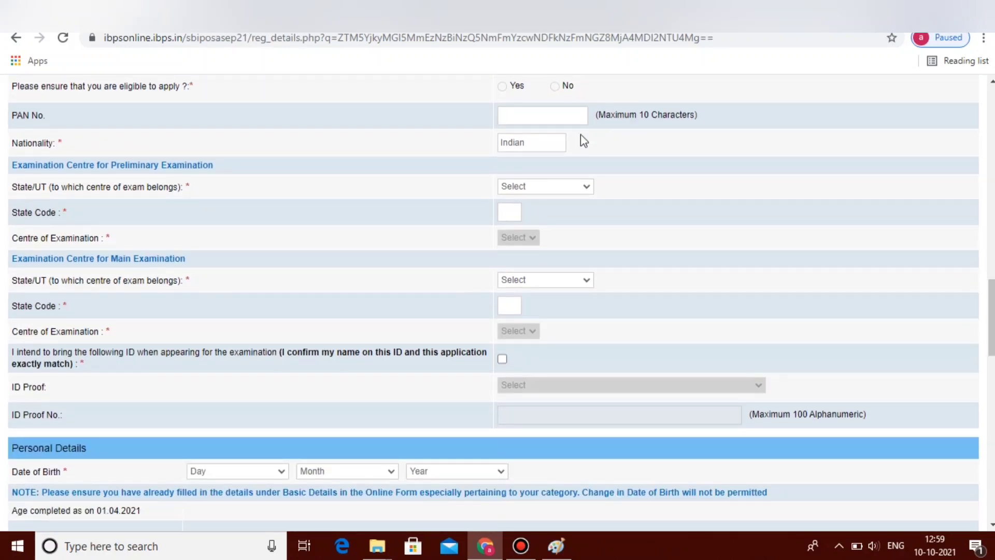
left_click(539, 188)
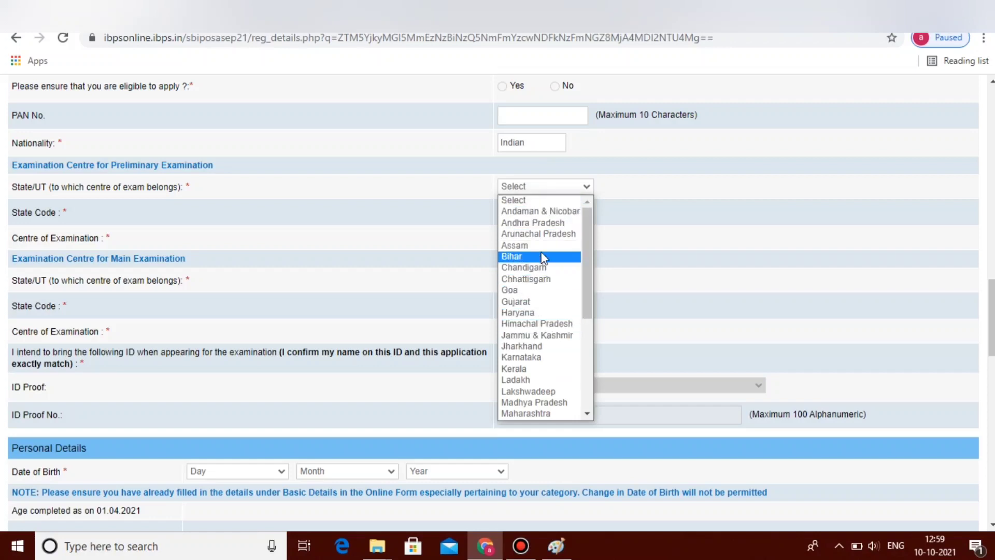
left_click_drag(588, 272, 589, 362)
left_click(522, 356)
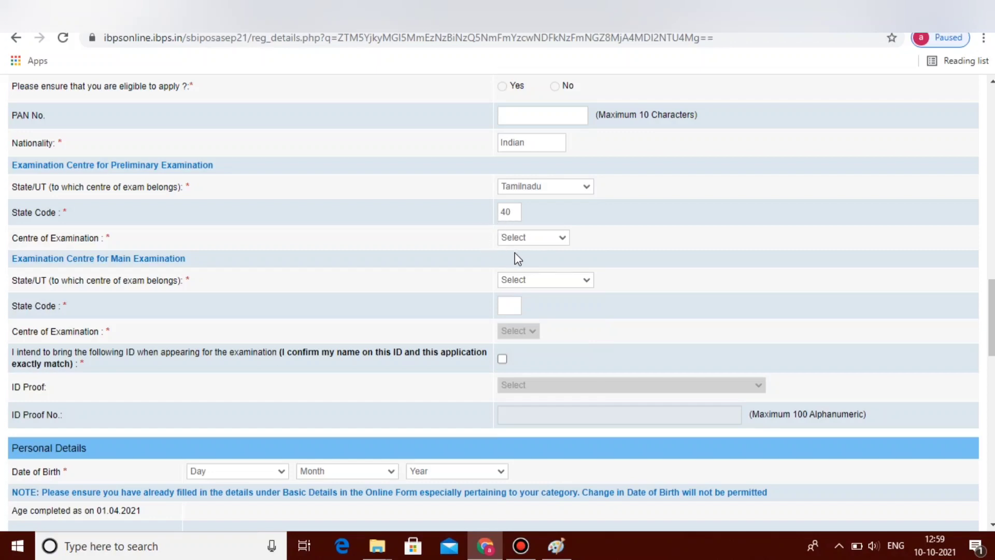
left_click(548, 239)
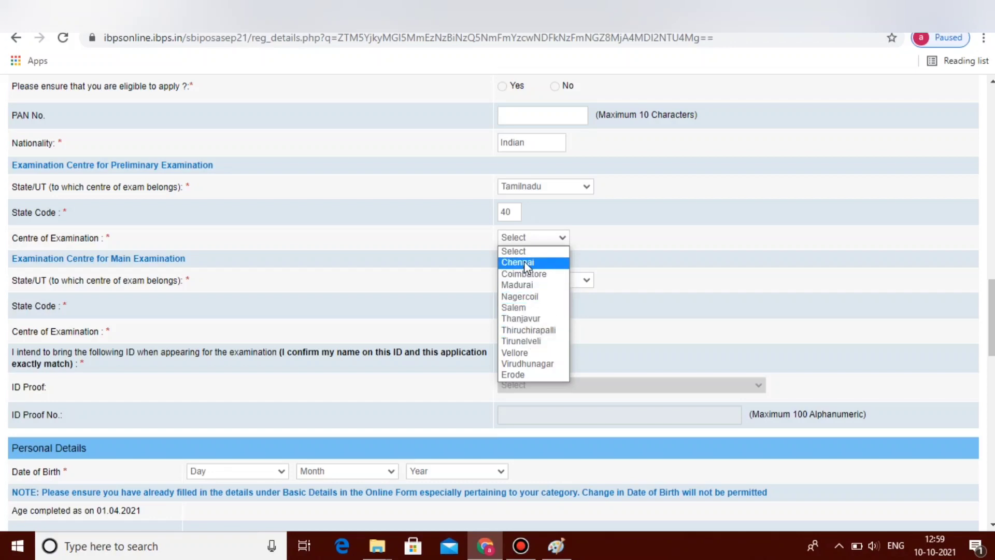
left_click(524, 261)
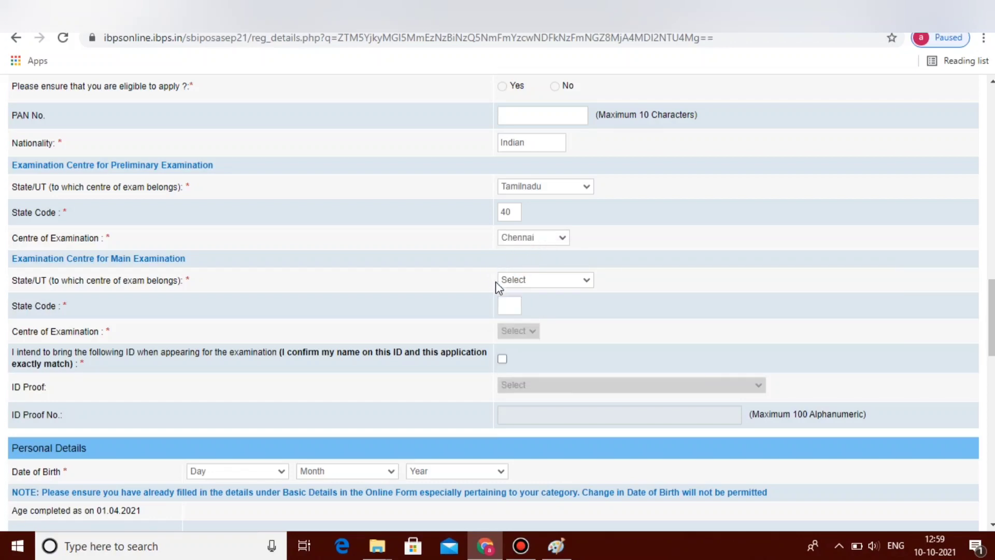
Step: Set the main exam state to Tamilnadu with Chennai as the centre
left_click(555, 281)
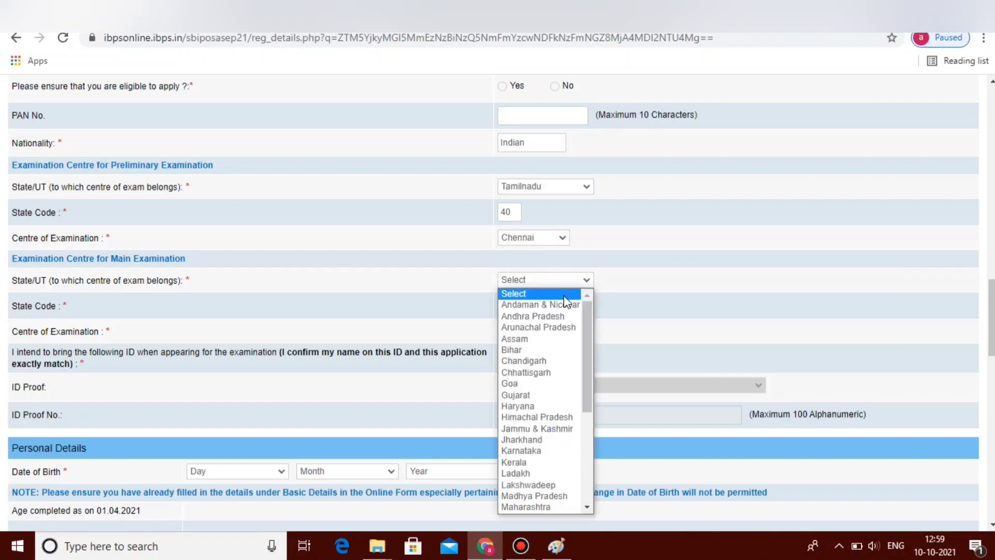
left_click_drag(584, 332, 585, 418)
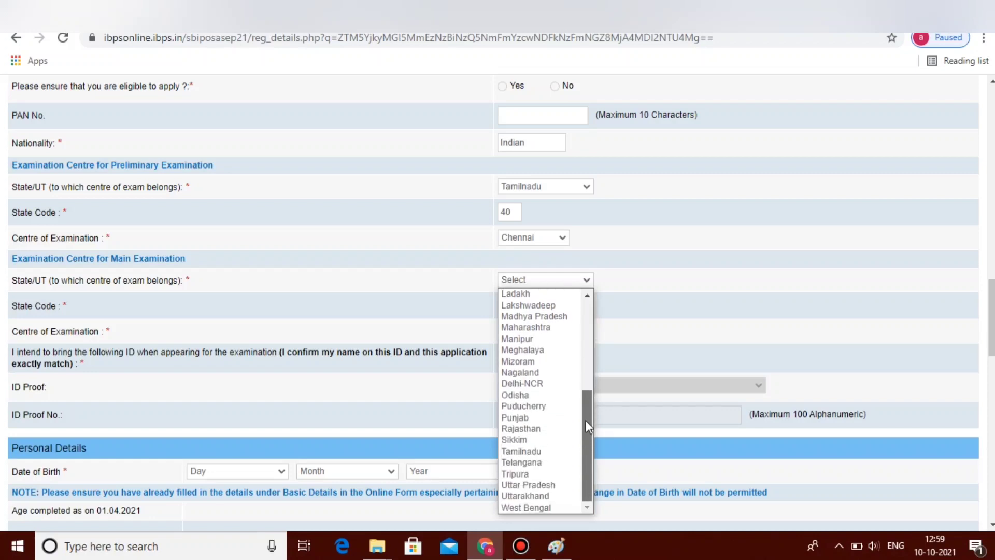
left_click(521, 452)
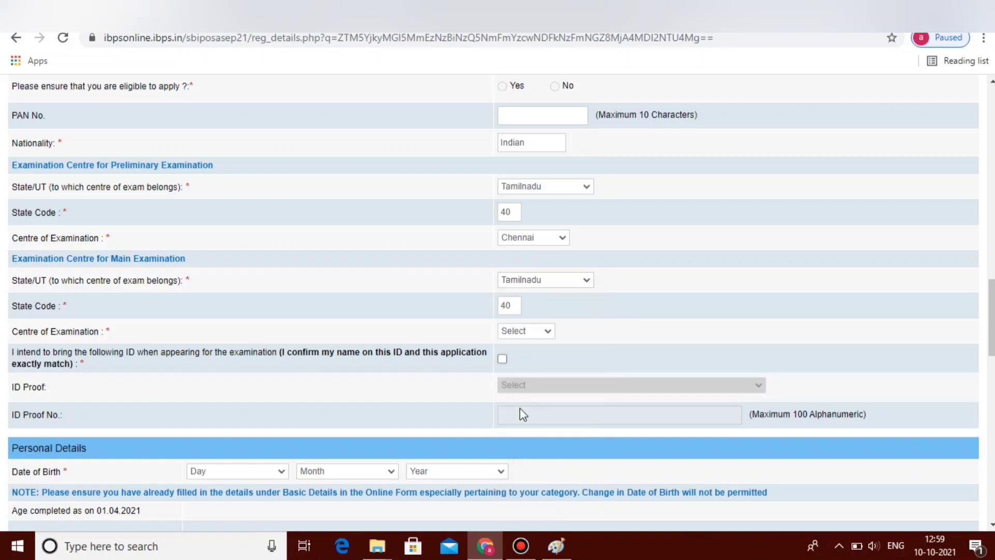
left_click(535, 335)
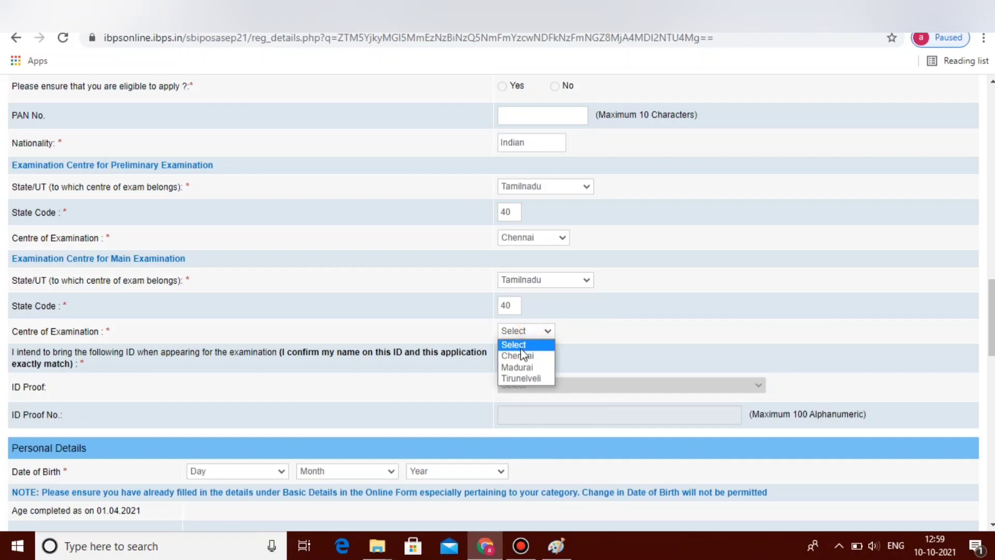
left_click(531, 357)
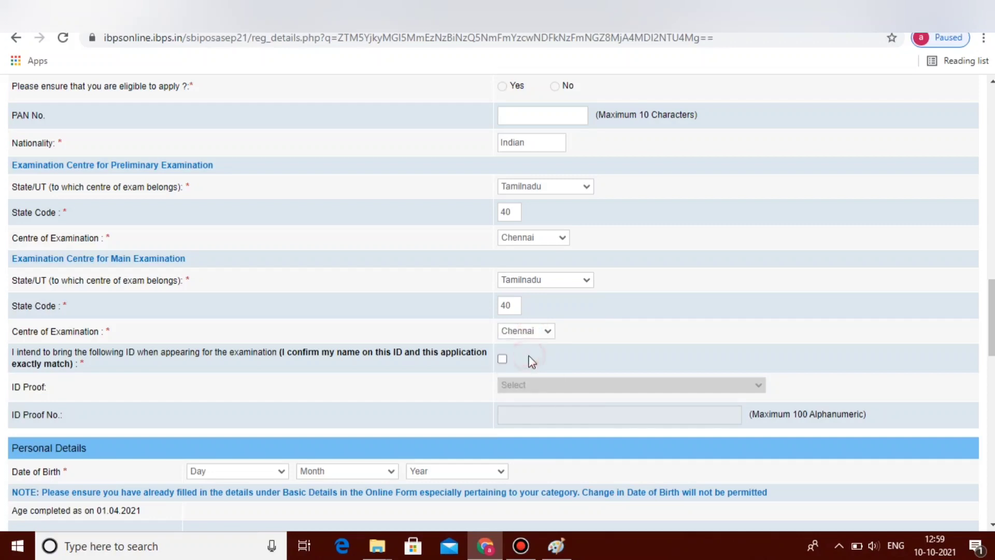
left_click_drag(991, 313, 992, 339)
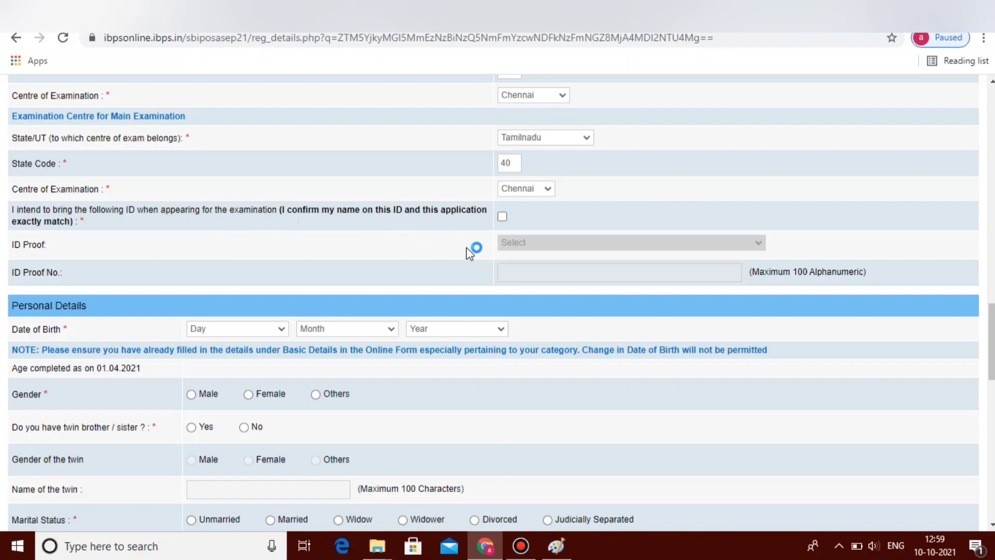
Step: Tick the ID confirmation and choose Aadhar Card as ID proof, entering the card number
left_click(502, 218)
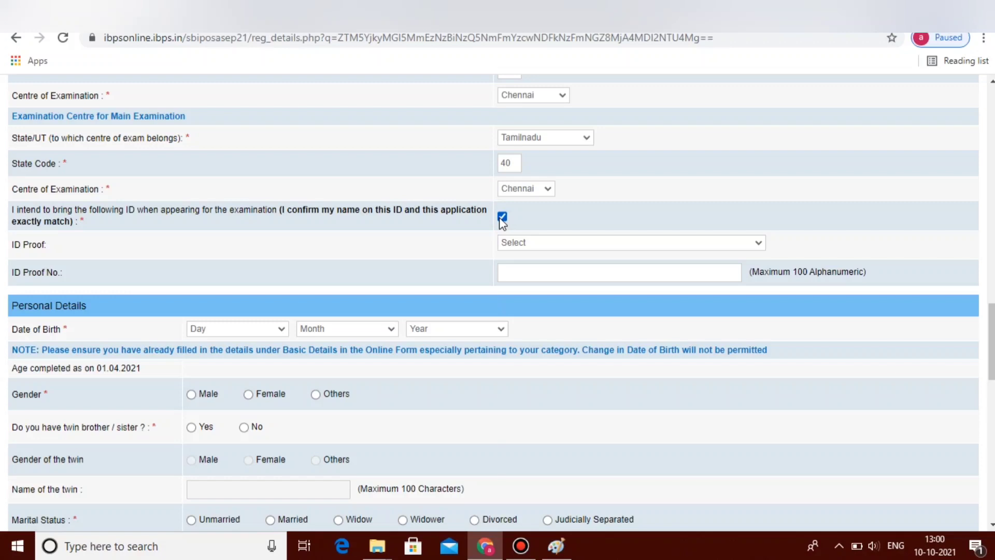
left_click(543, 243)
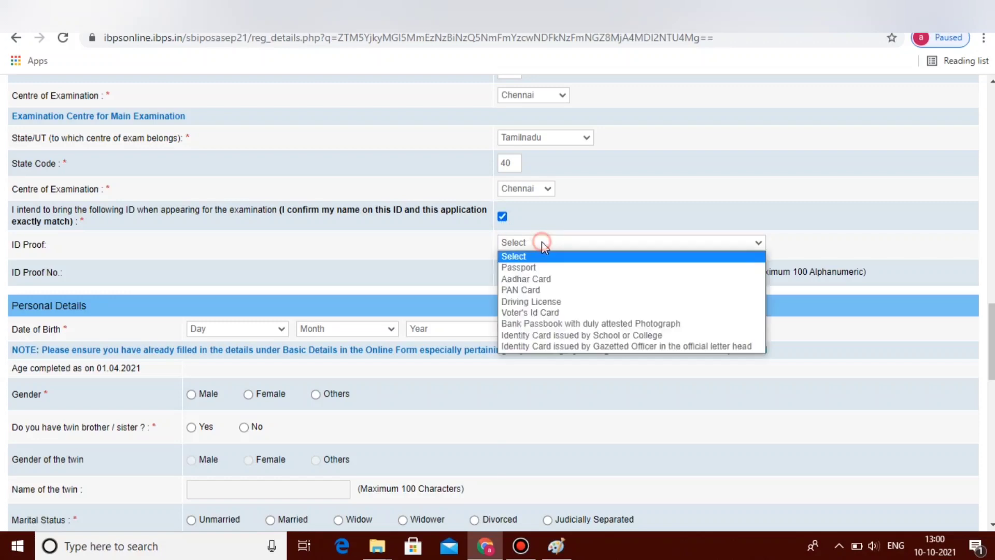
left_click(538, 283)
left_click(543, 275)
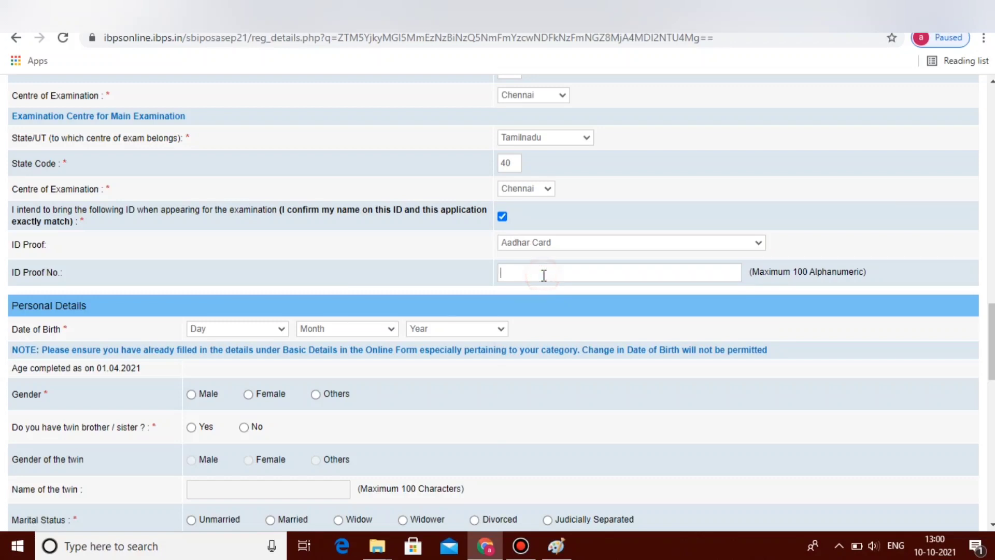
type("8888 8888 8888")
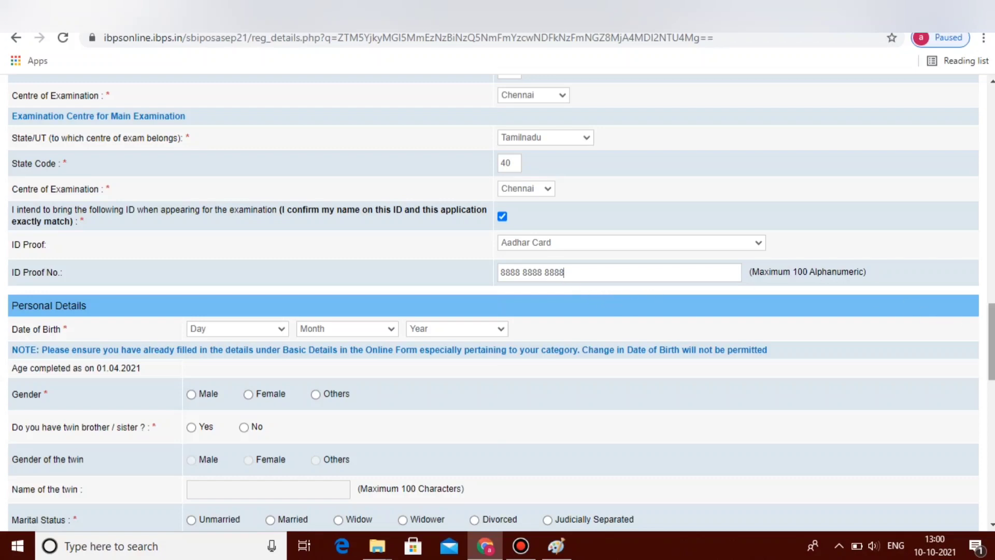
scroll(135, 266, "down", 3)
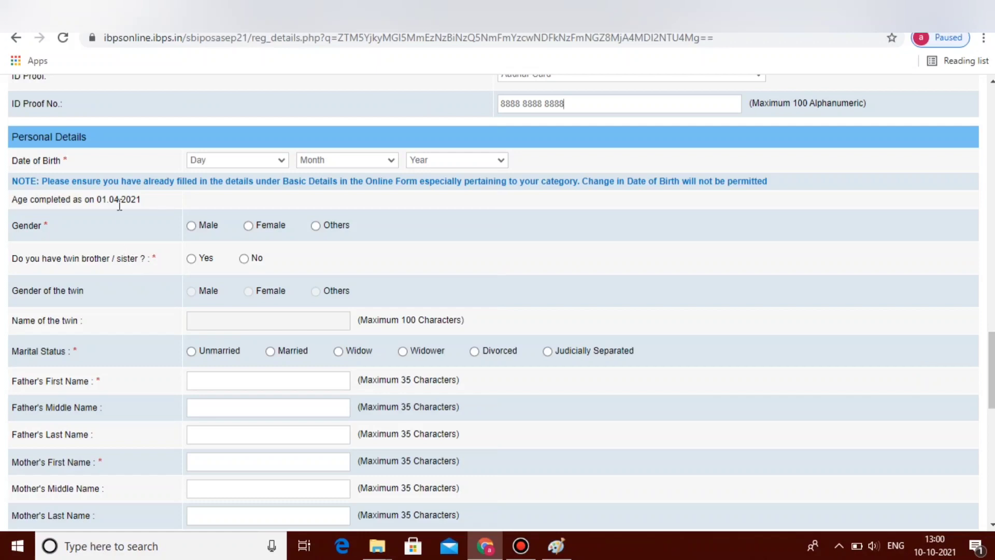
left_click(259, 160)
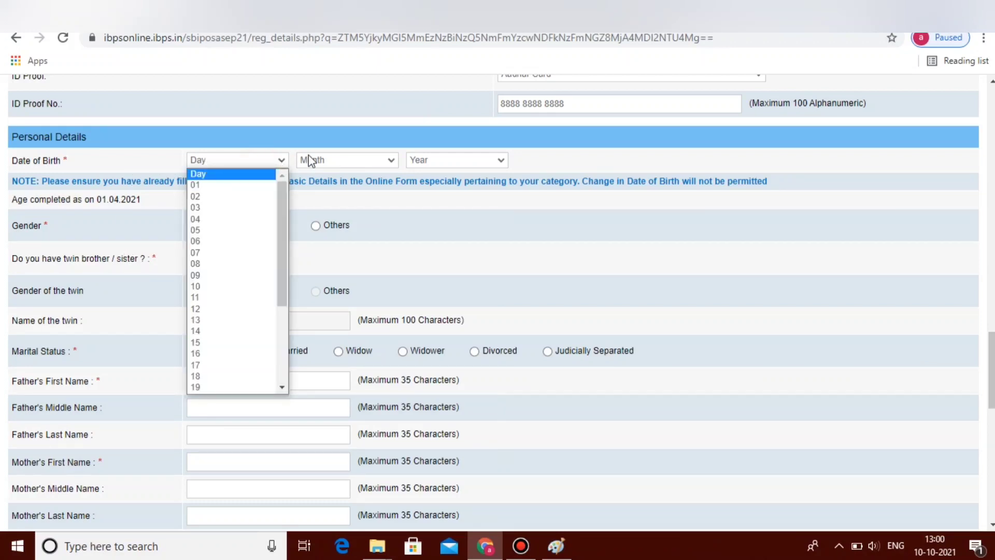
left_click(239, 186)
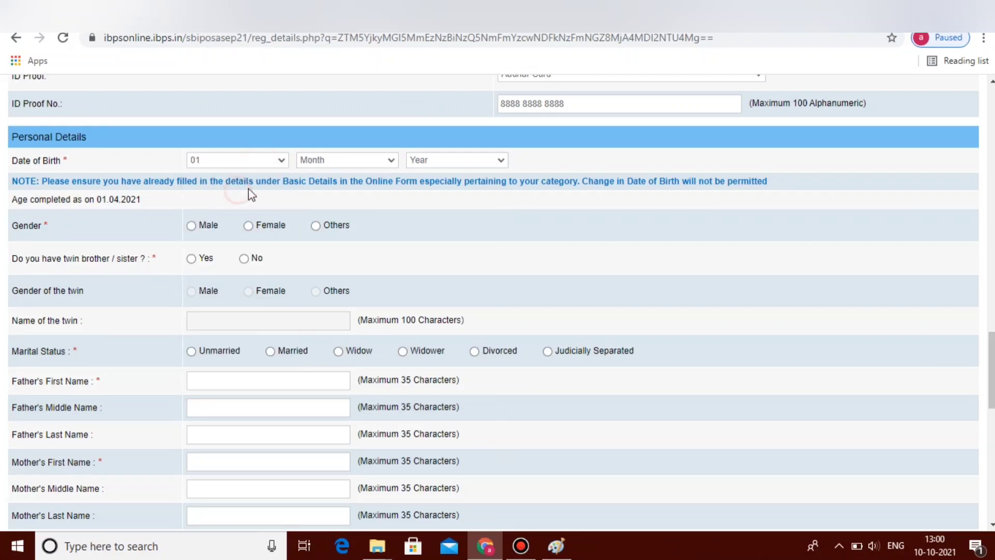
left_click(343, 164)
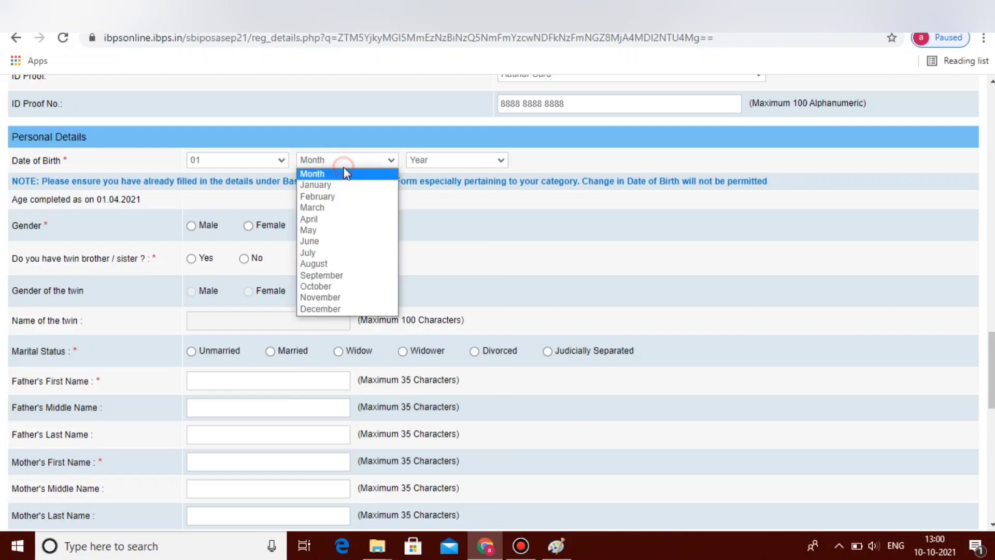
left_click(331, 194)
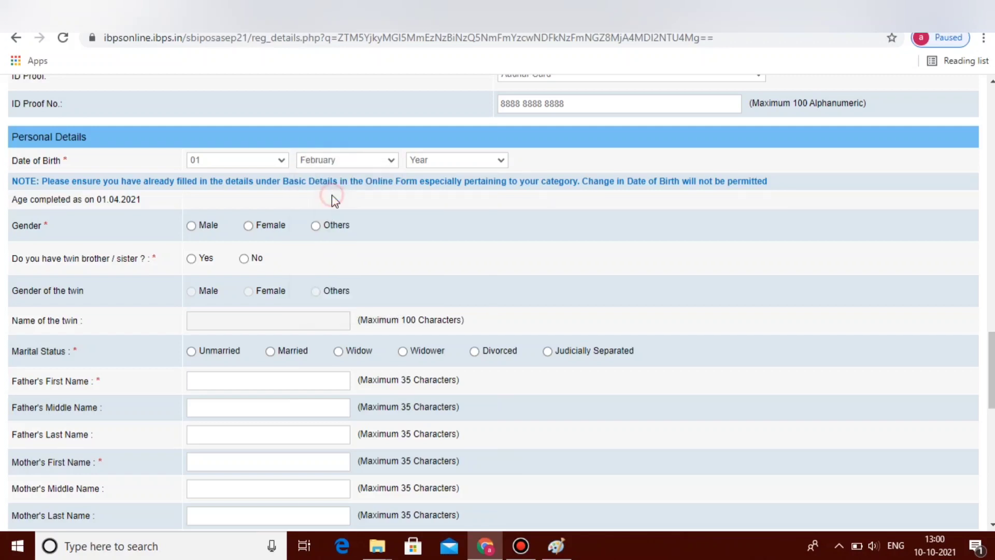
left_click(471, 158)
left_click(423, 242)
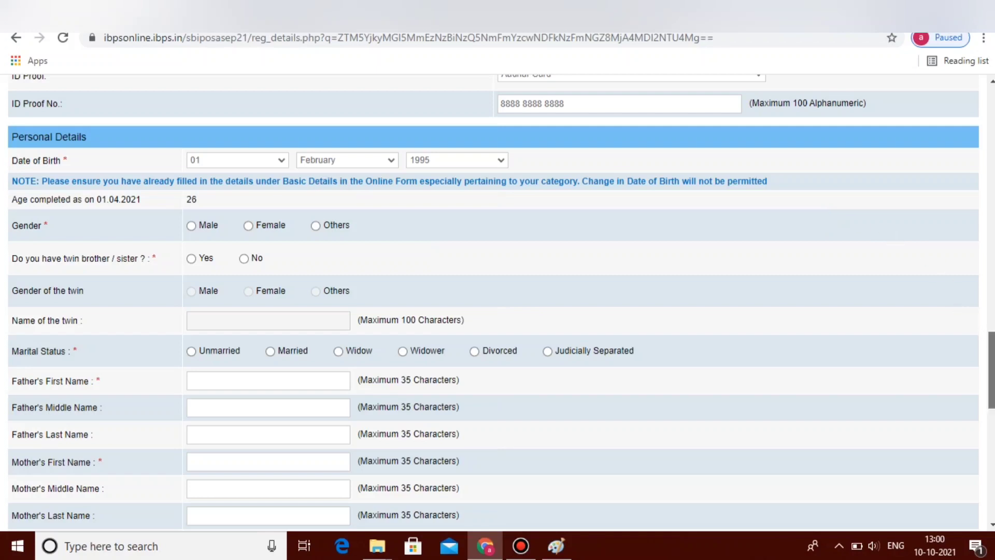
Step: Set gender to Male, twin sibling to No and marital status to Unmarried
left_click_drag(991, 342, 990, 350)
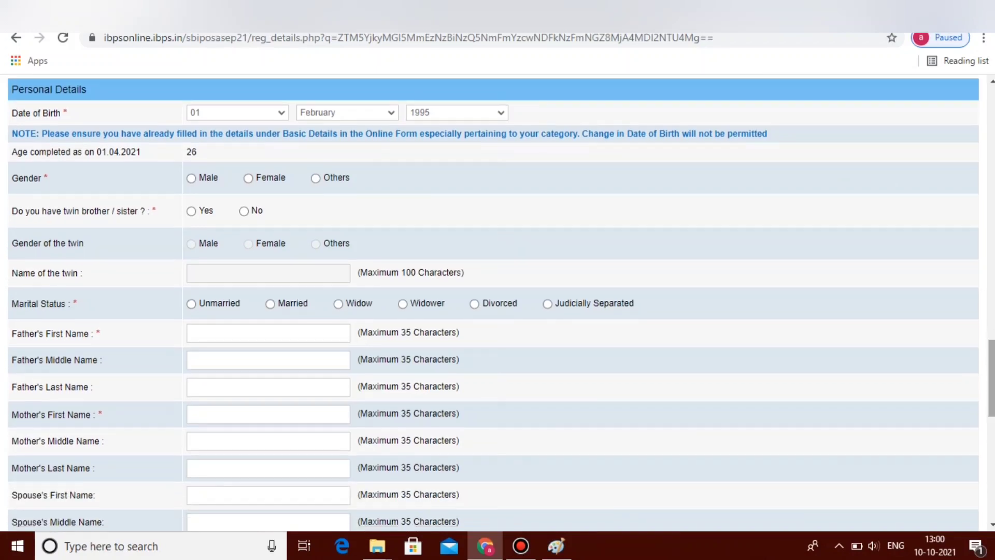
left_click(192, 178)
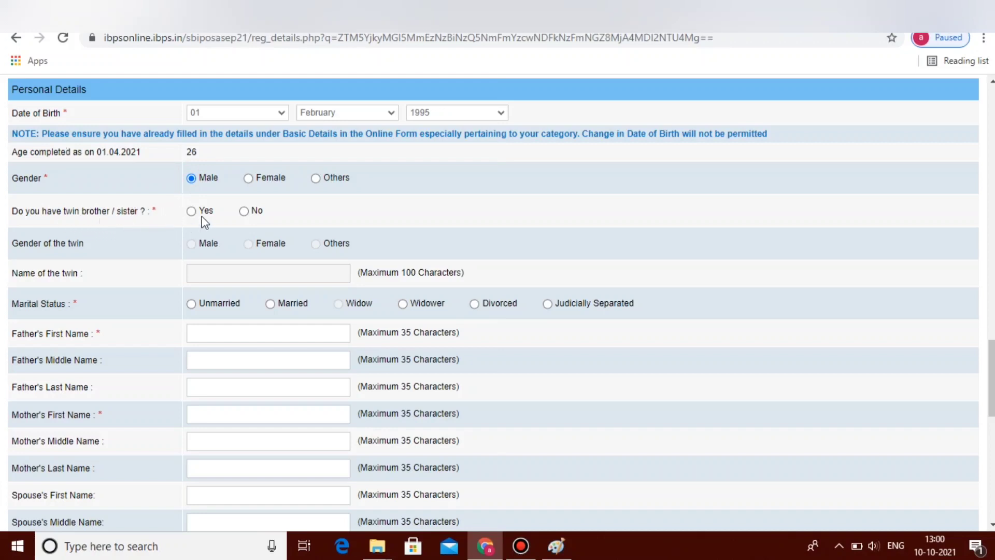
left_click(244, 211)
left_click(191, 305)
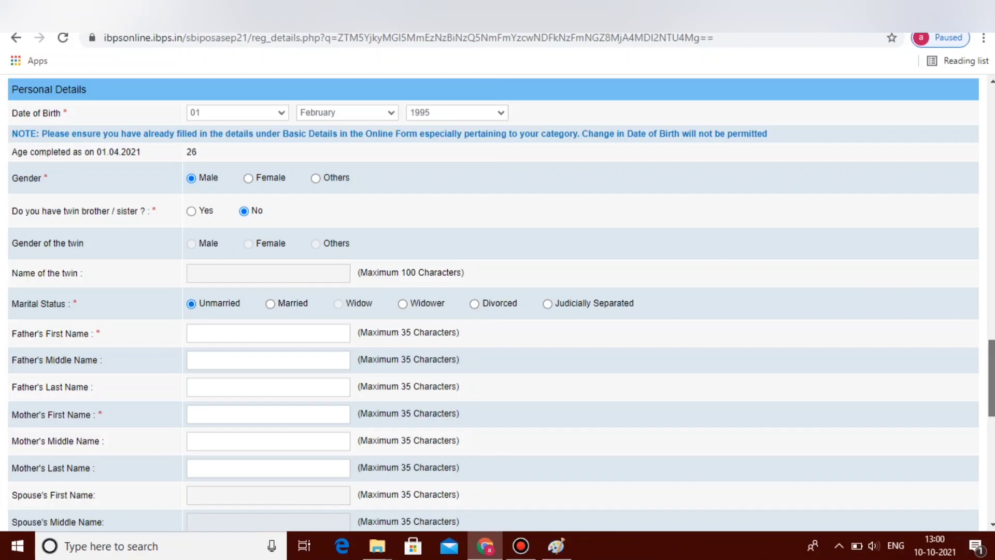
Step: Make the permanent address the same as the correspondence address
scroll(987, 353, "down", 1)
scroll(987, 362, "down", 2)
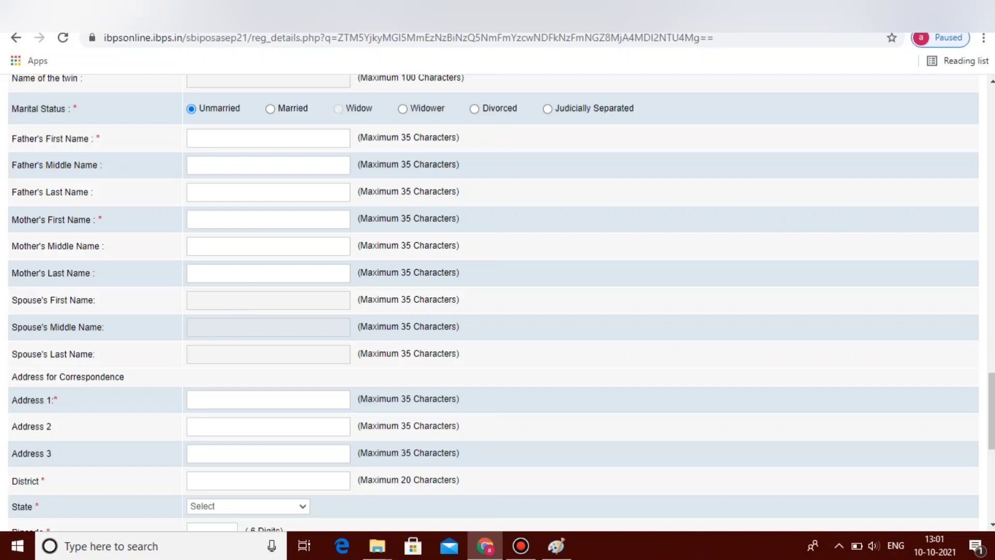
scroll(940, 404, "down", 2)
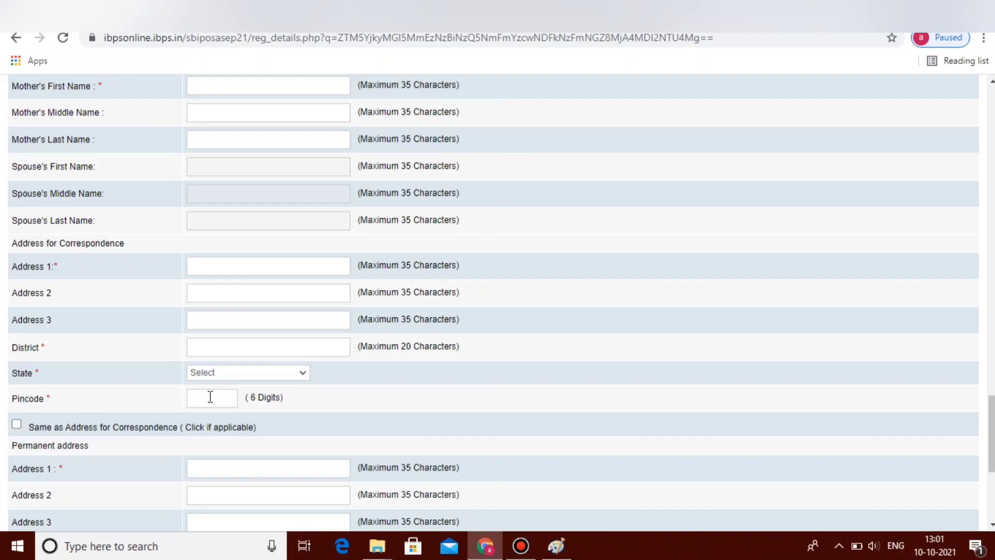
scroll(248, 372, "down", 3)
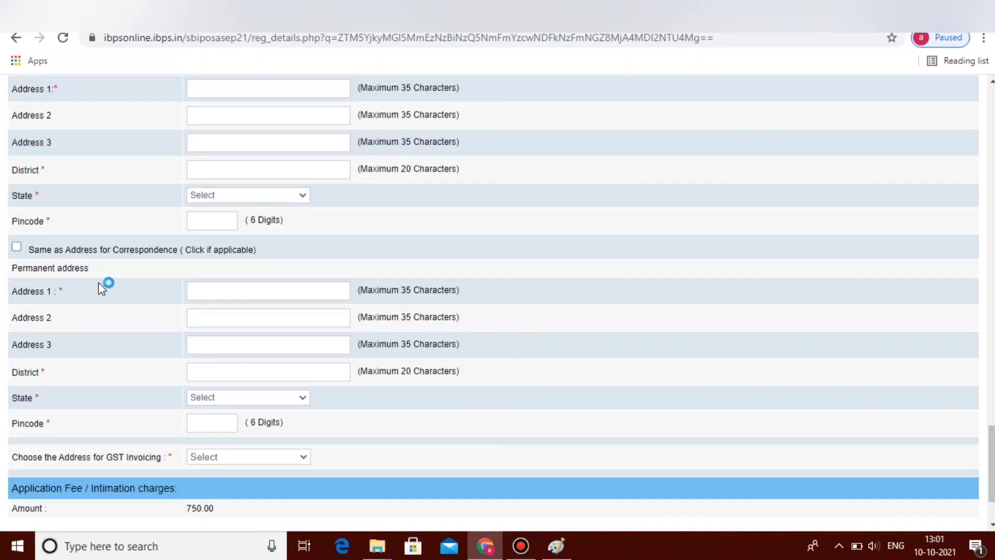
left_click(17, 247)
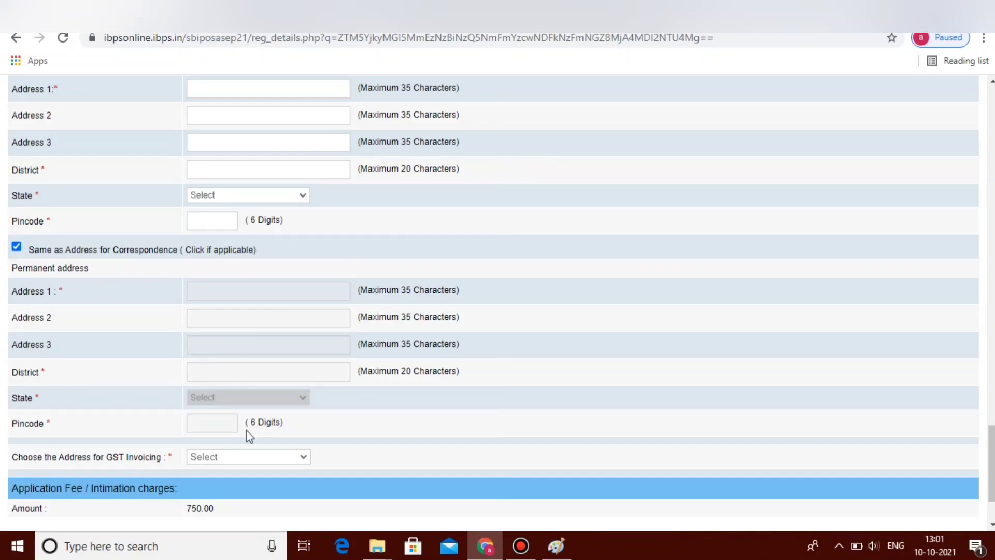
Step: Choose Communication Address for GST invoicing and save the details
left_click_drag(991, 439, 978, 476)
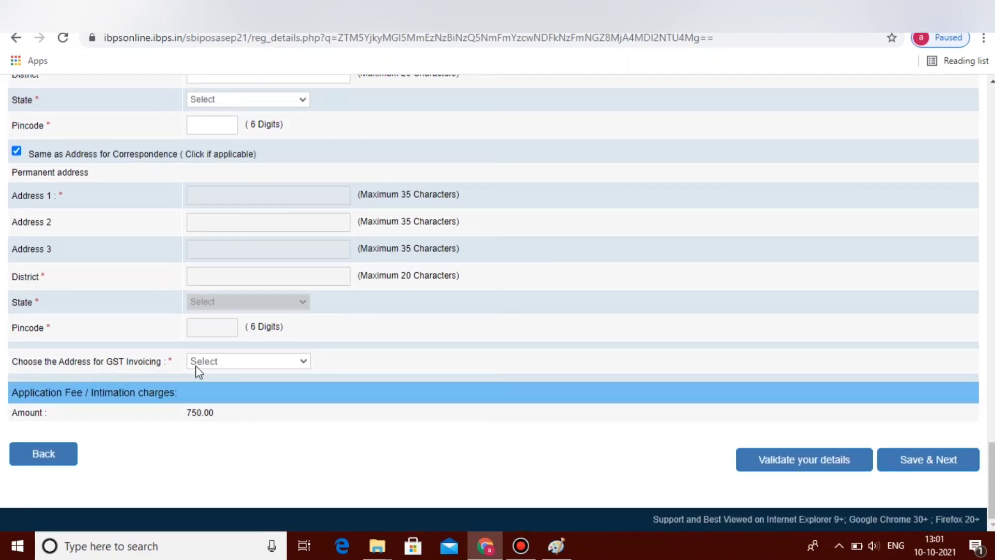
left_click(223, 366)
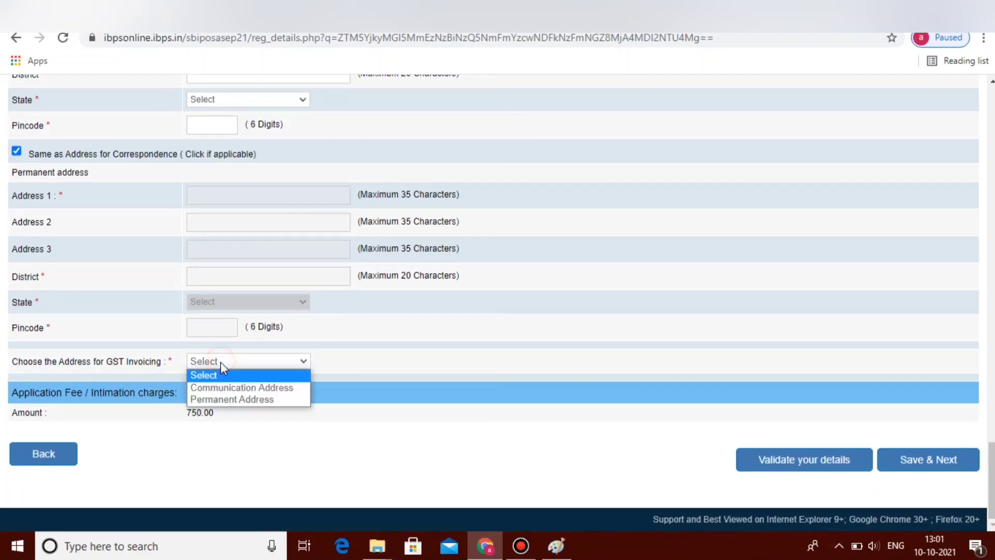
left_click(229, 391)
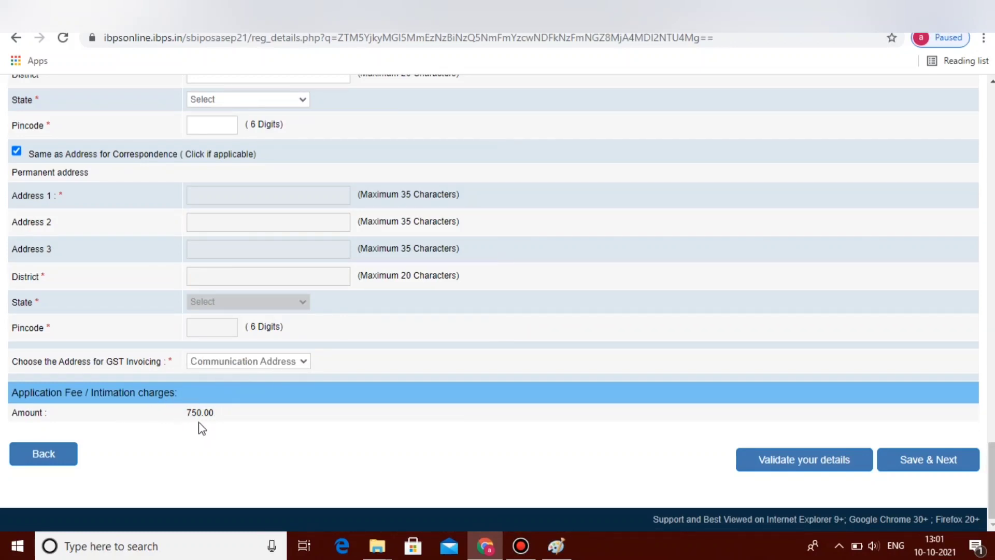
left_click(913, 466)
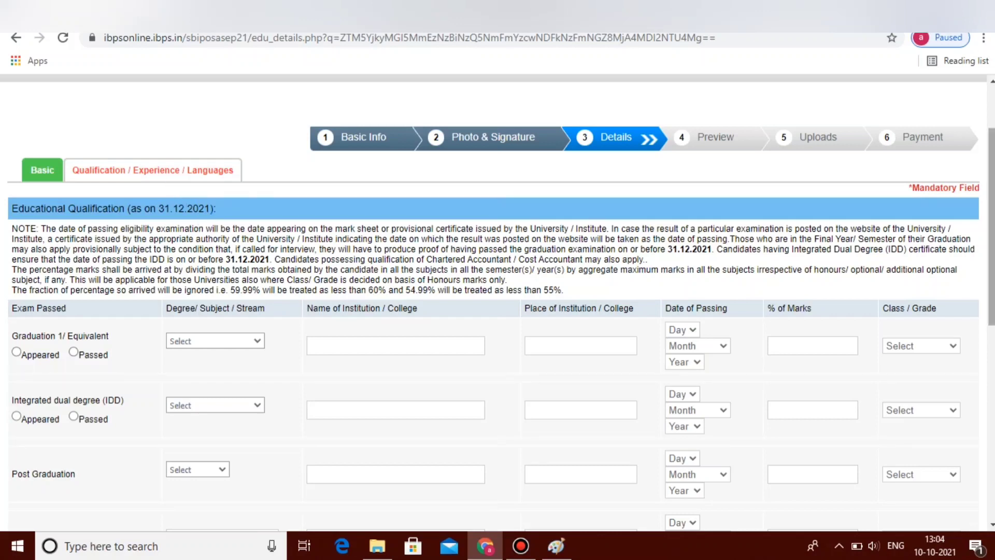
Step: Mark Graduation as passed in Arts, entering the institution and place madras
scroll(816, 253, "down", 3)
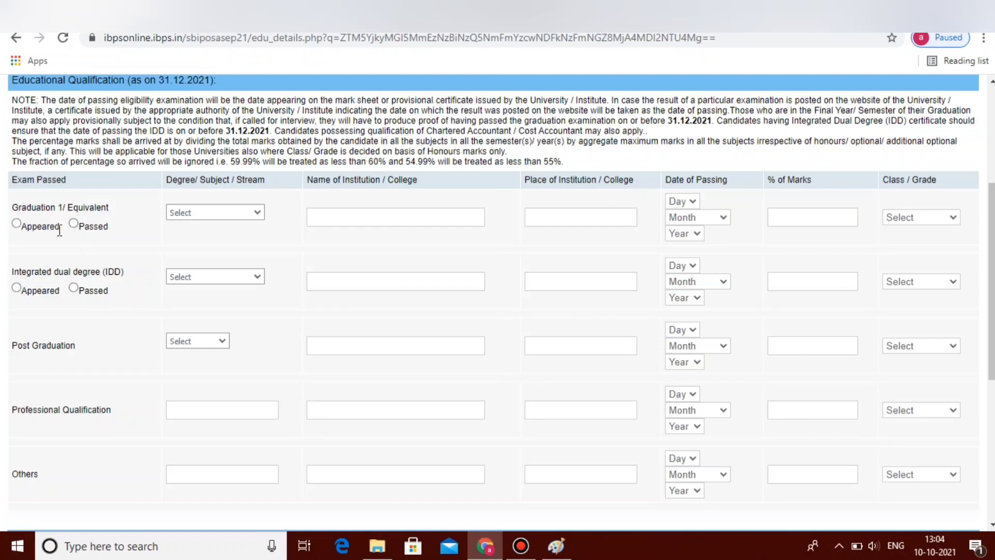
left_click(17, 223)
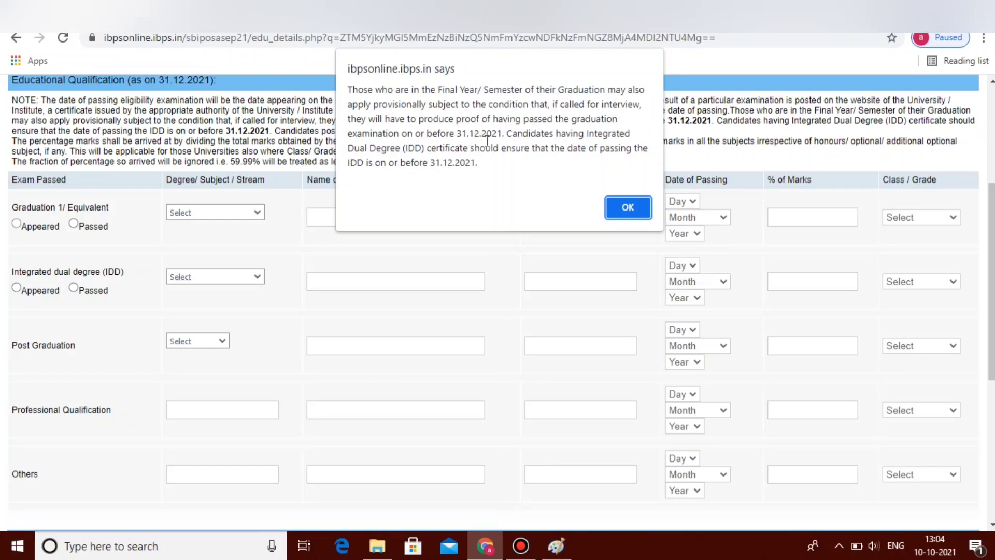
left_click(628, 207)
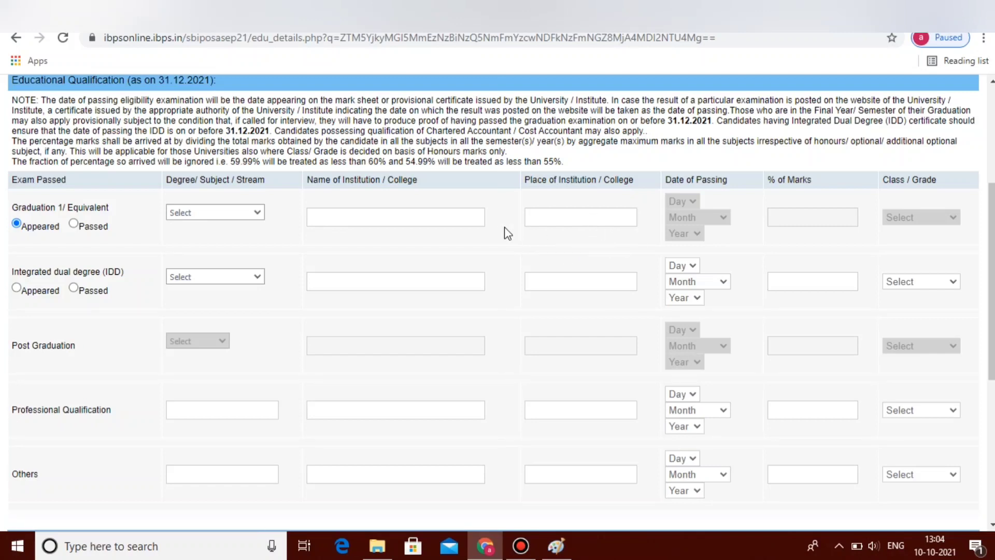
left_click(73, 225)
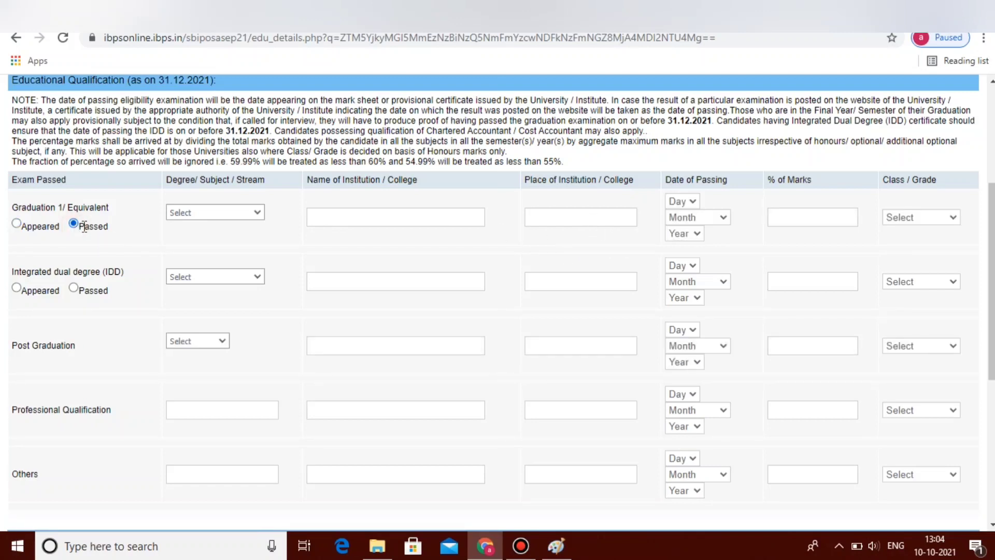
left_click(248, 215)
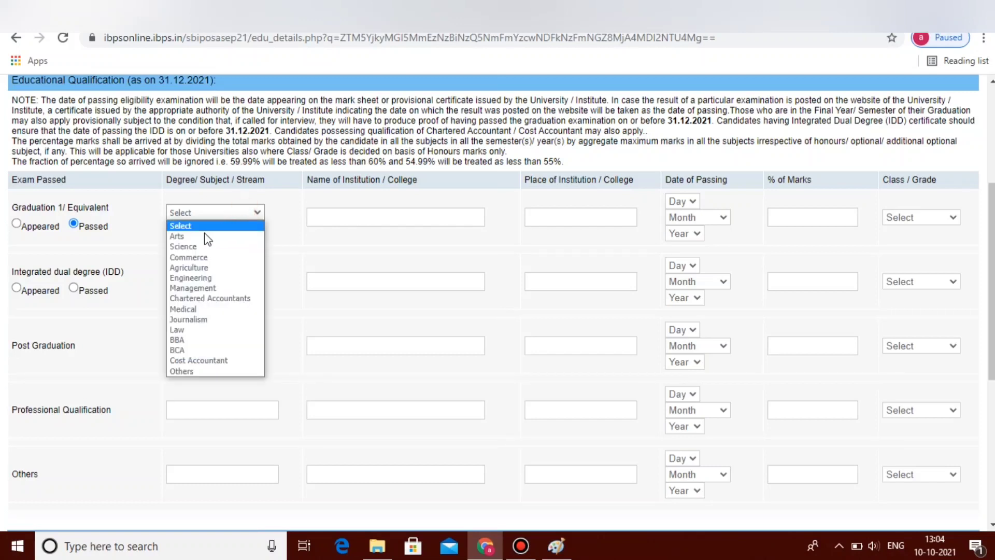
left_click(189, 237)
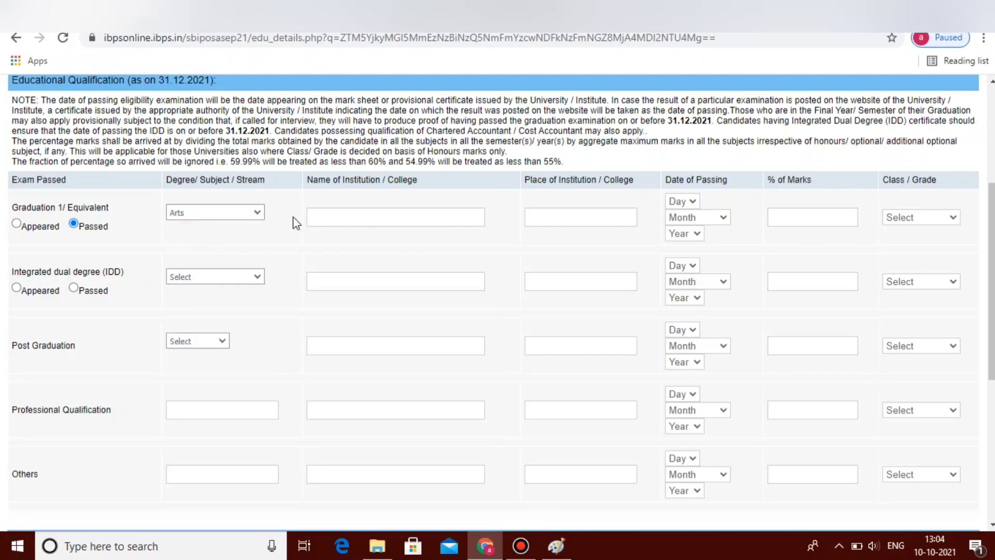
left_click(332, 216)
left_click(566, 214)
type("madras")
Step: Set the passing date to 02 February 2014, marks 81.00% and grade First Class
left_click(680, 201)
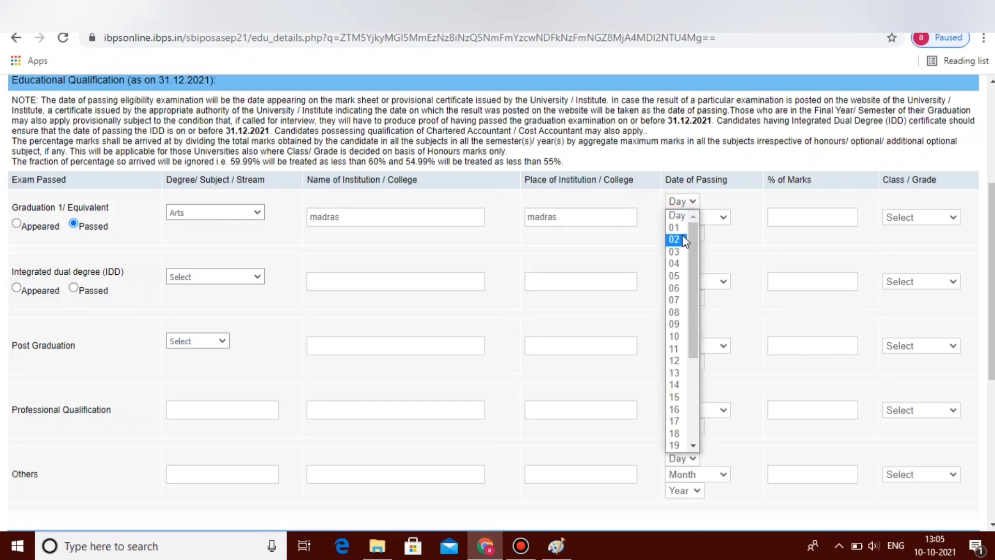
left_click(682, 239)
left_click(710, 218)
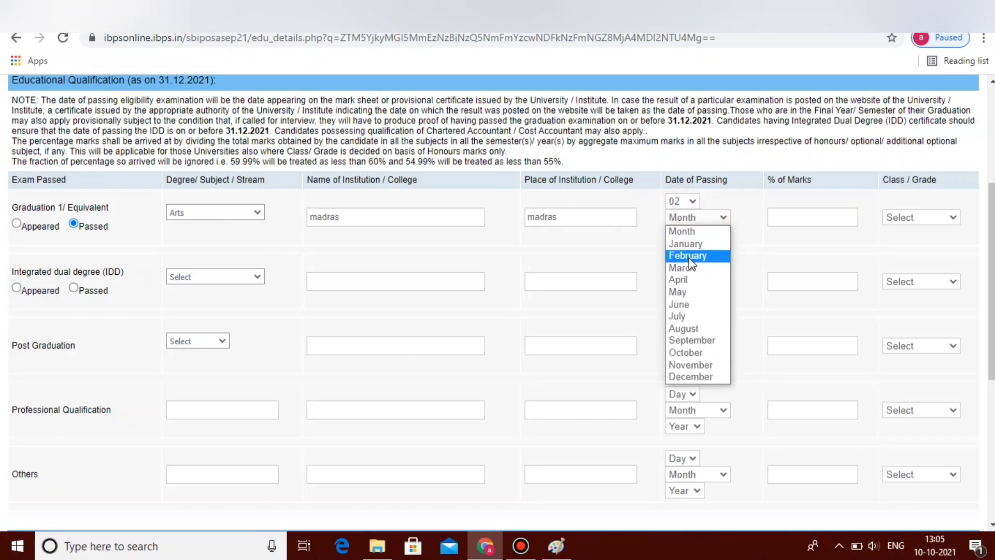
left_click(688, 257)
left_click(697, 233)
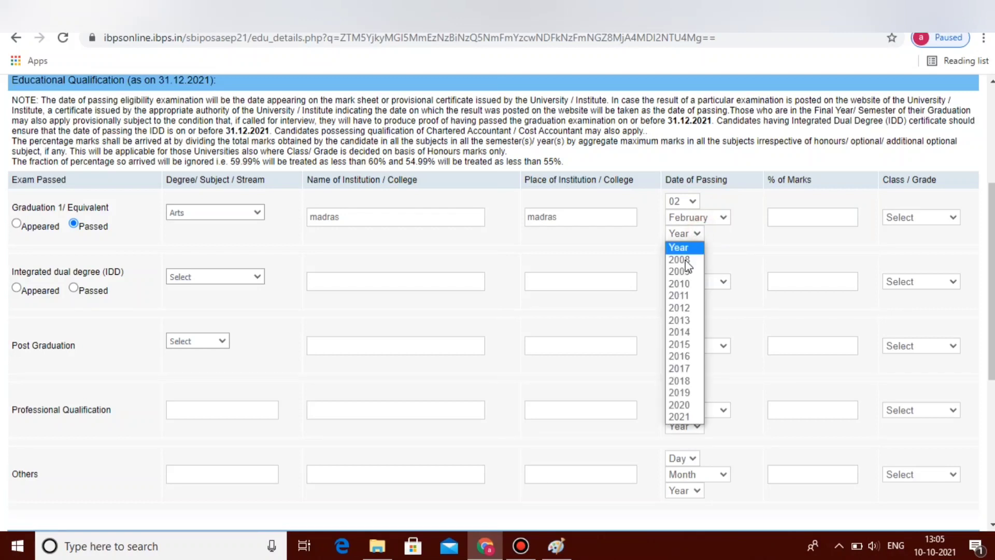
left_click(685, 333)
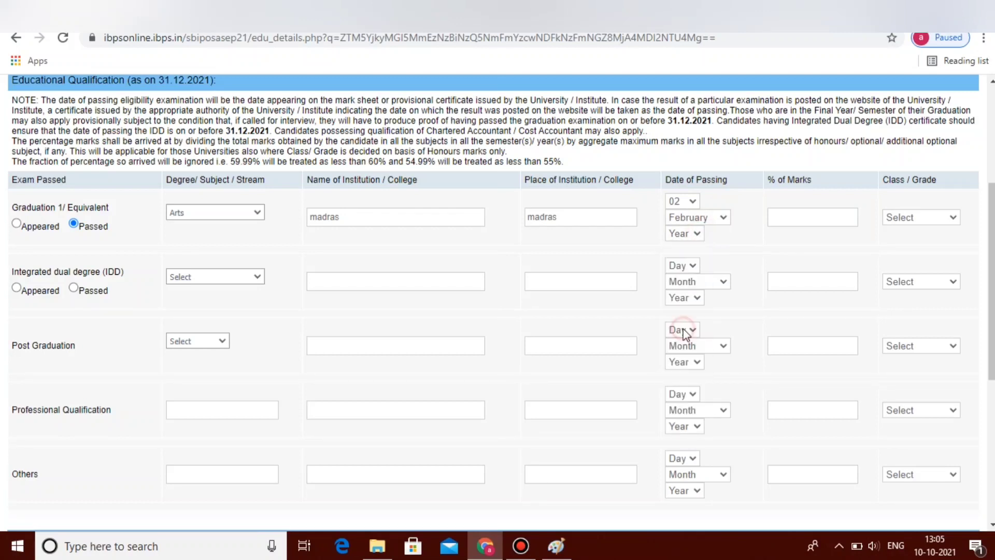
left_click(821, 214)
type("81")
left_click(918, 217)
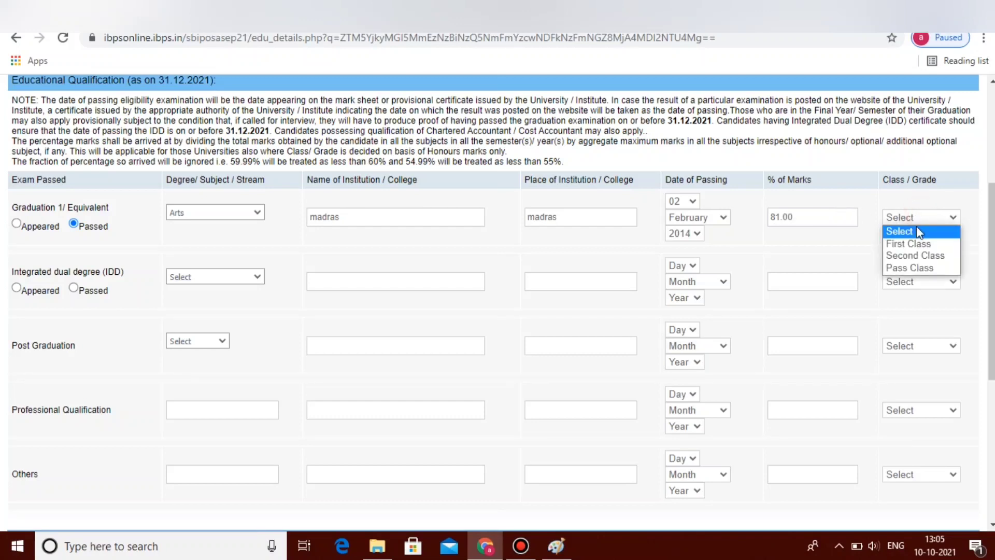
left_click(916, 243)
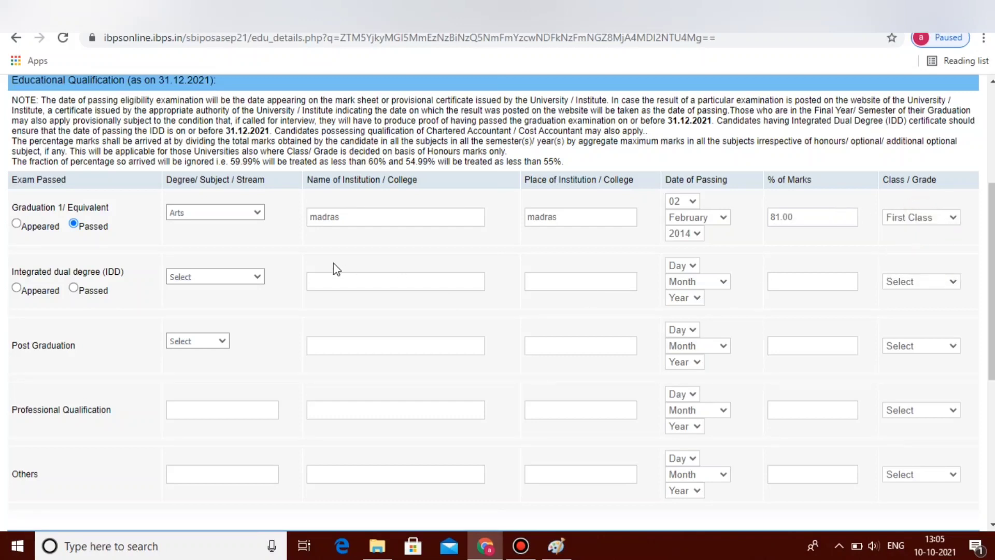
Step: Enter the known languages English and Tamil and save to open the preview
scroll(992, 222, "down", 1)
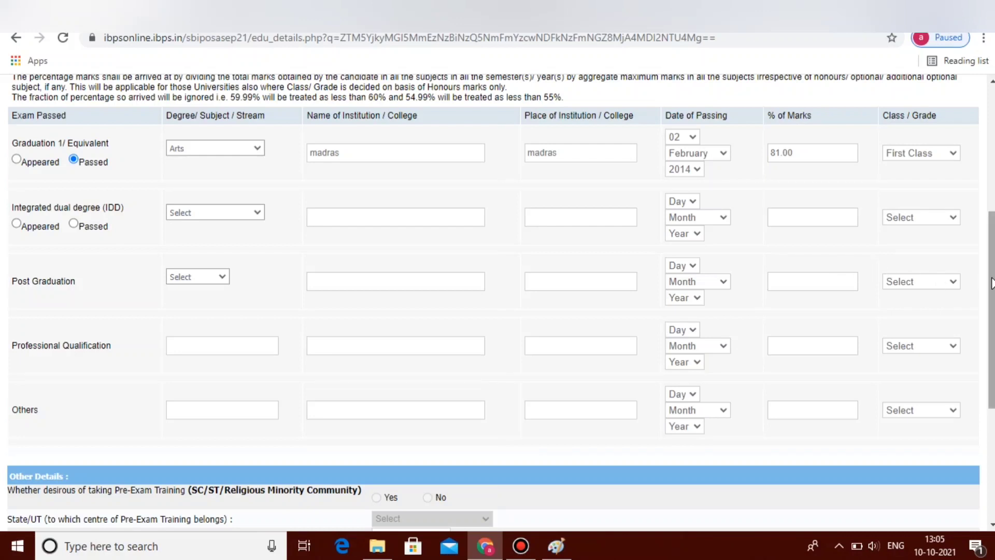
left_click_drag(990, 283, 991, 394)
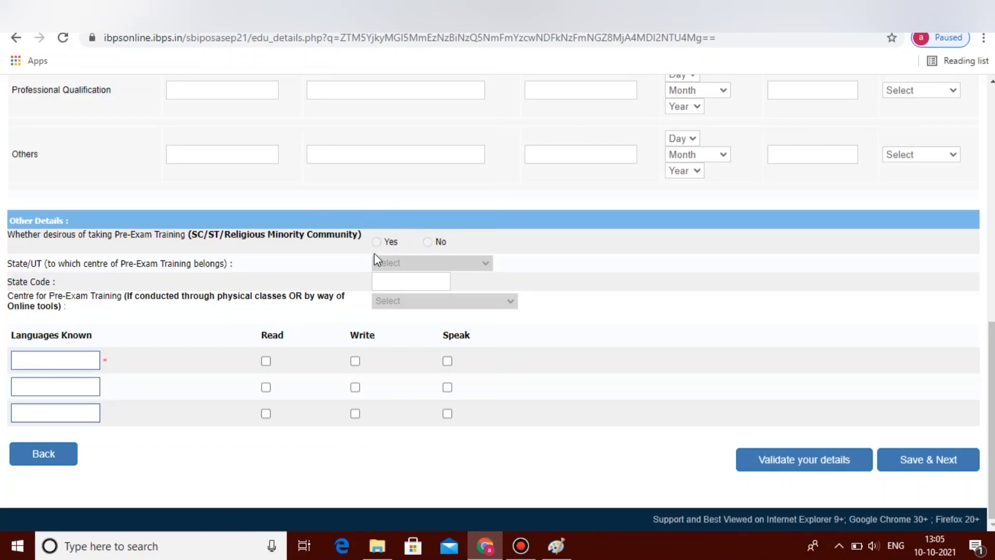
left_click(61, 355)
left_click(925, 459)
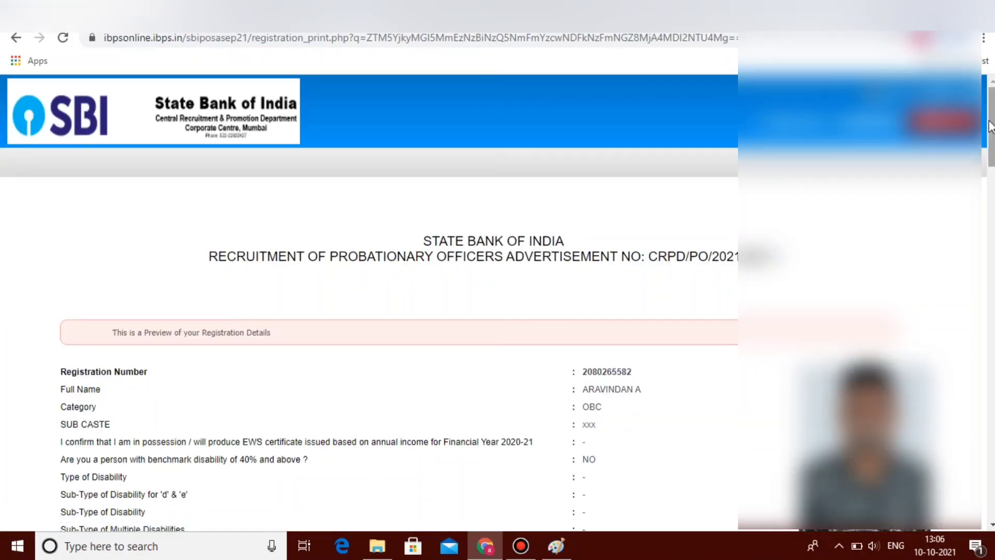
Step: Confirm the preview photo, tick 'I Agree' on the declaration, and confirm the name matches the ID proof
left_click_drag(990, 133, 991, 208)
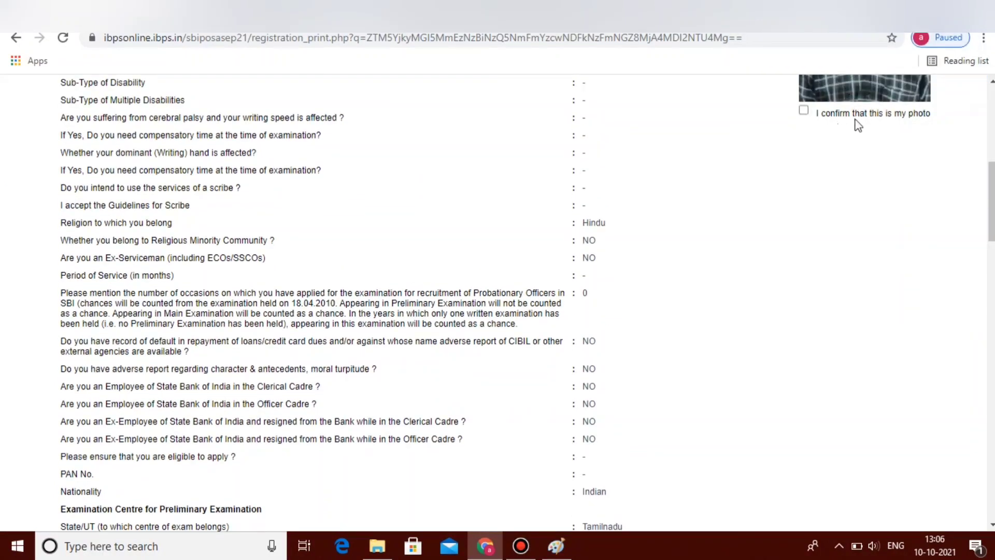
left_click(803, 110)
left_click_drag(991, 201, 990, 476)
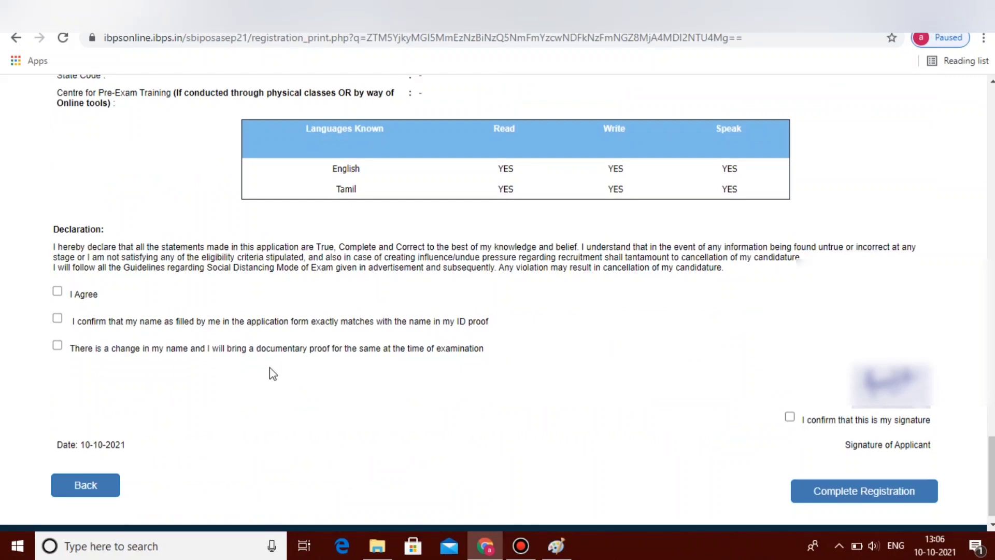
left_click(57, 291)
left_click(57, 319)
Step: Confirm the signature, then complete the registration and accept both confirmation dialogs
left_click(789, 417)
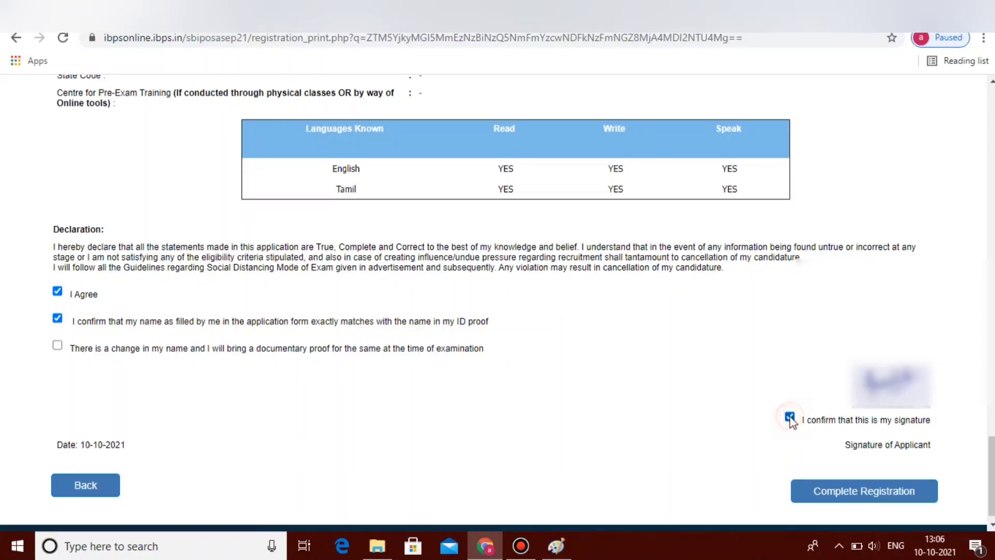
left_click(864, 498)
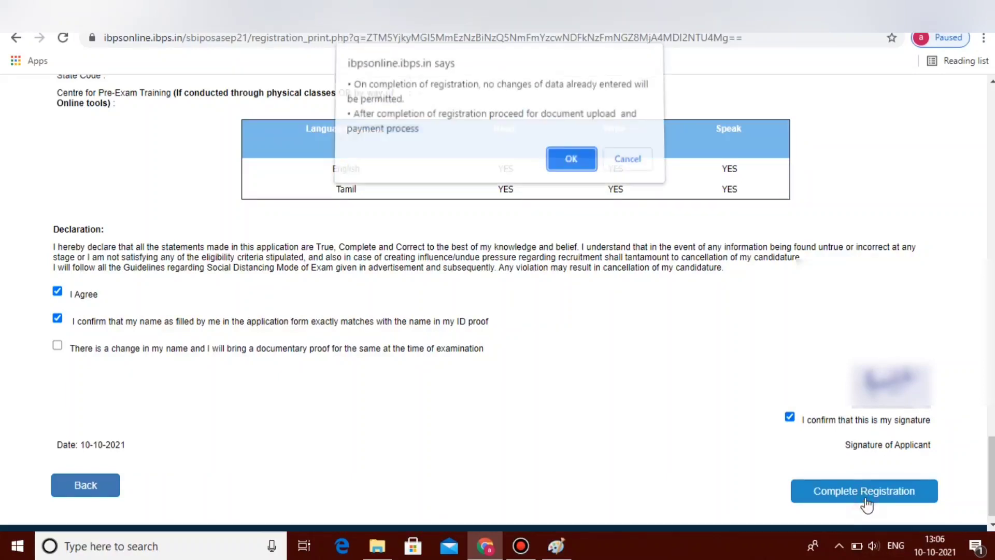
left_click(571, 163)
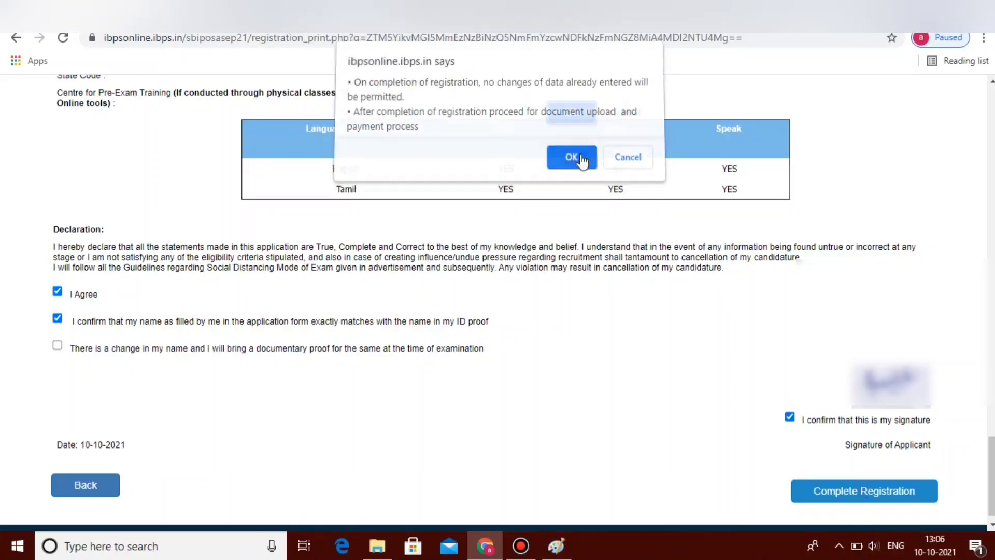
left_click(572, 120)
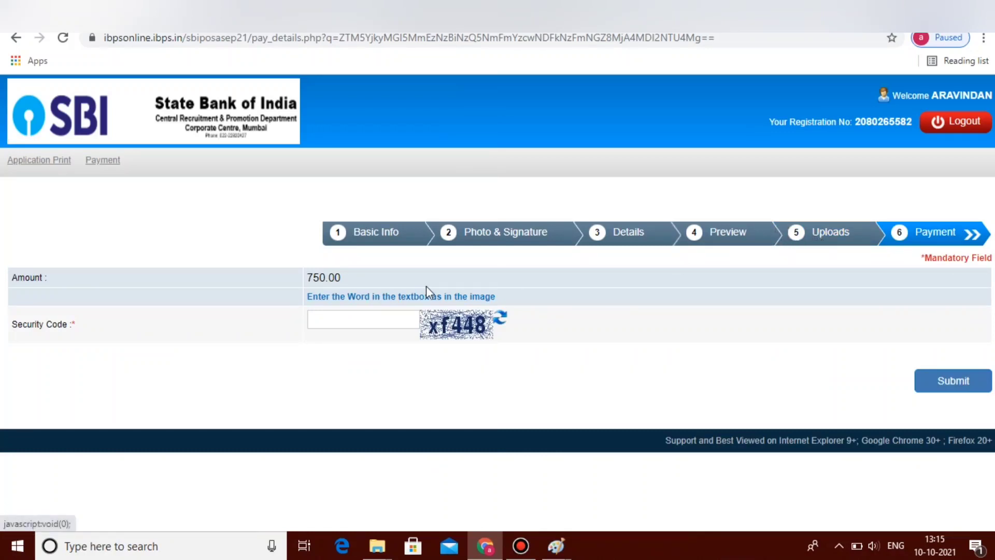
Step: Enter the captcha as the security code and submit the fee payment, confirming the submission
left_click(337, 316)
type("xf448")
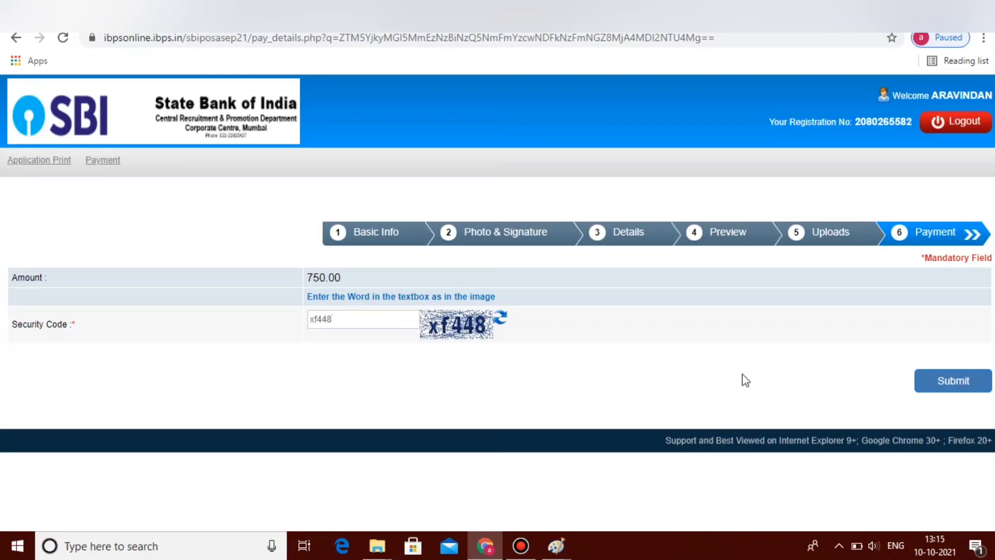
left_click(938, 383)
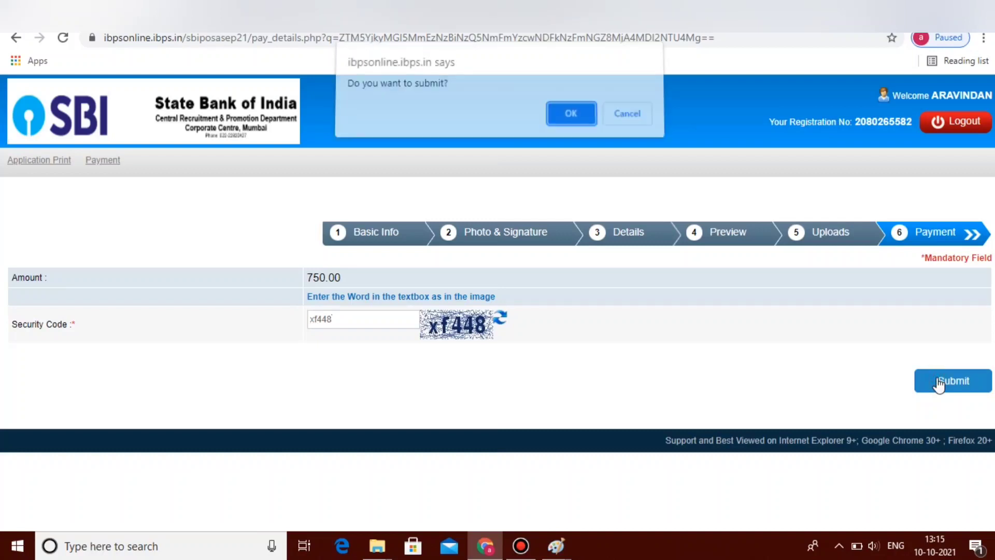
left_click(571, 120)
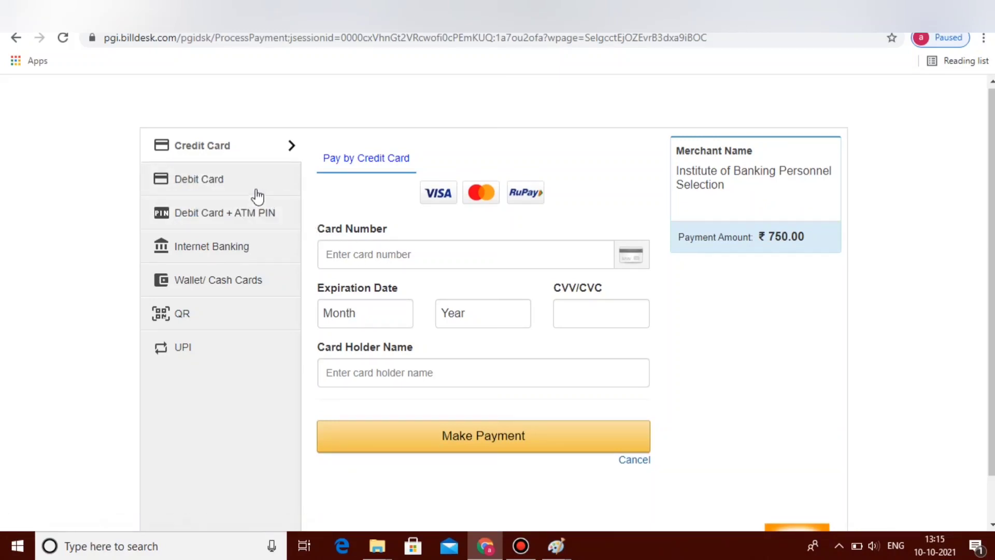
Step: Switch the BillDesk payment method to Debit Card for the ₹750.00 fee
left_click(241, 187)
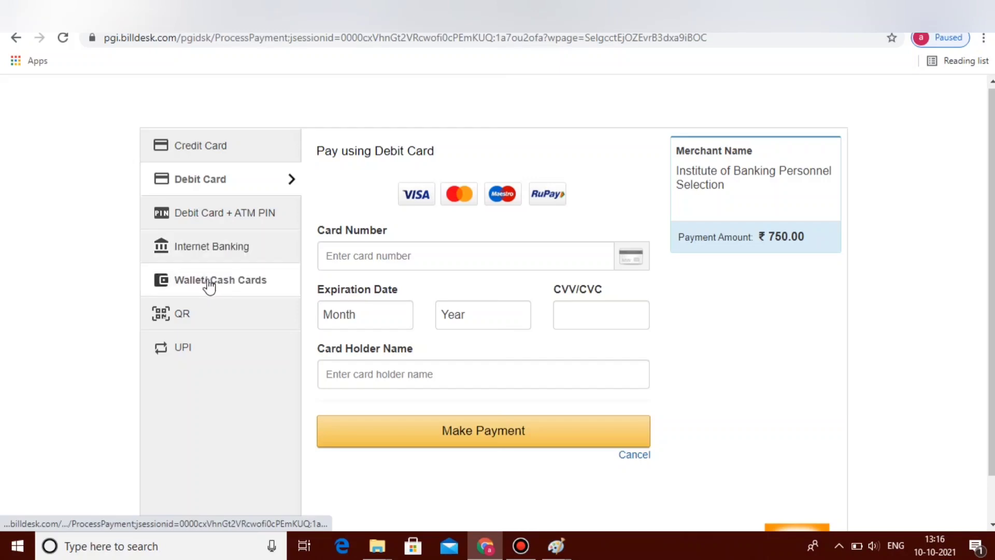
left_click(190, 346)
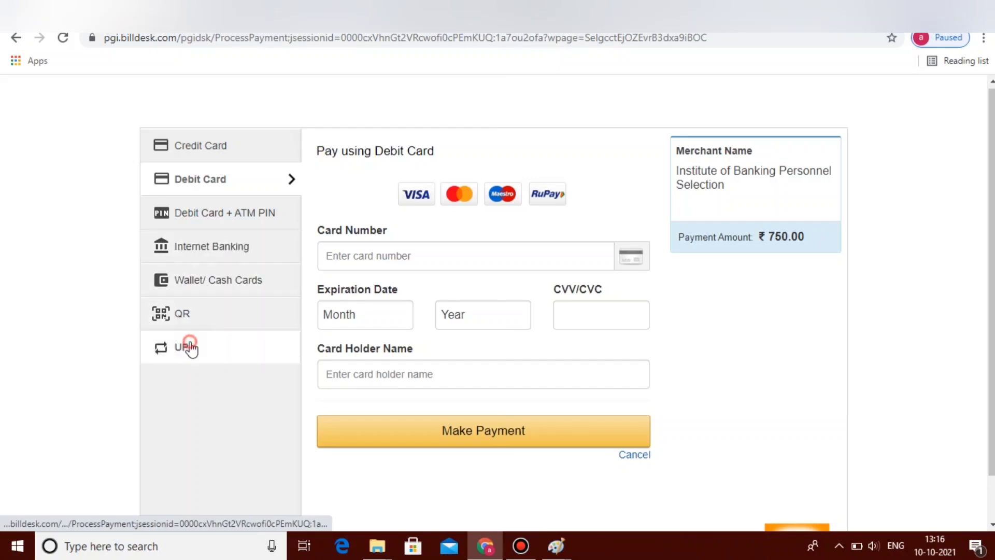